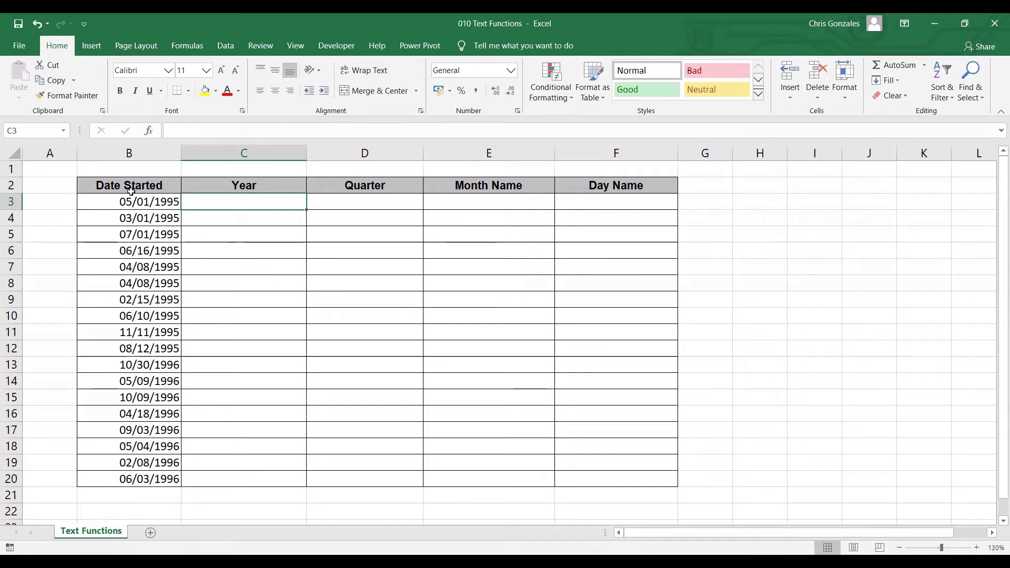
Highlight the Date Started, Year, Quarter, Month Name and Day Name ranges in rows 3-20.
left_click_drag(131, 203, 129, 482)
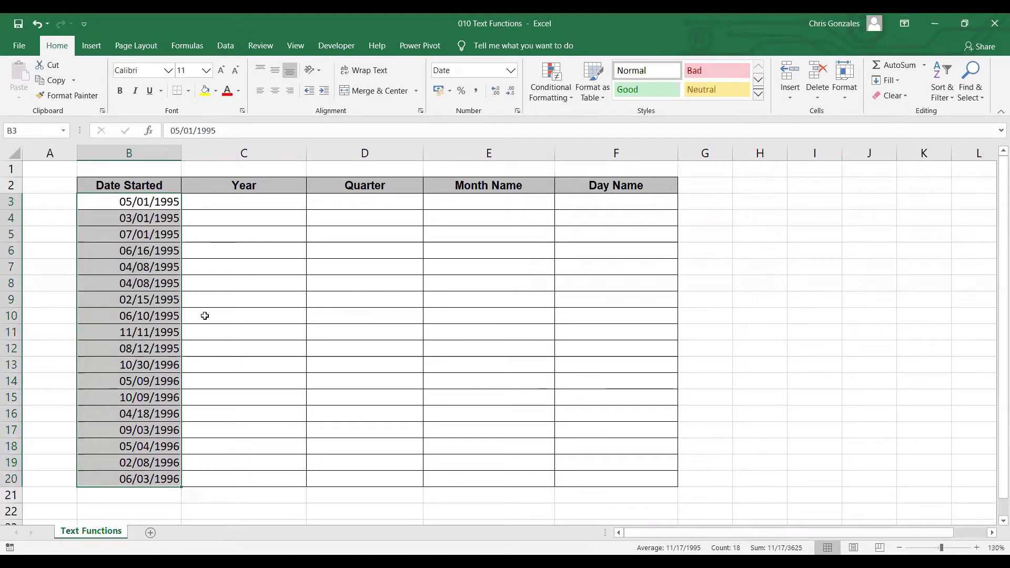
left_click_drag(249, 201, 250, 476)
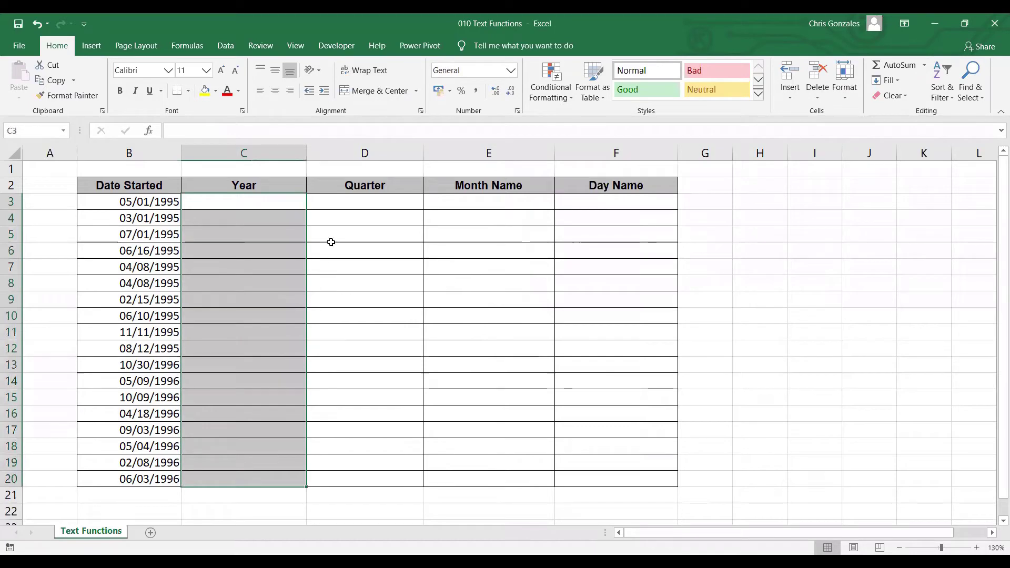
left_click_drag(349, 199, 361, 463)
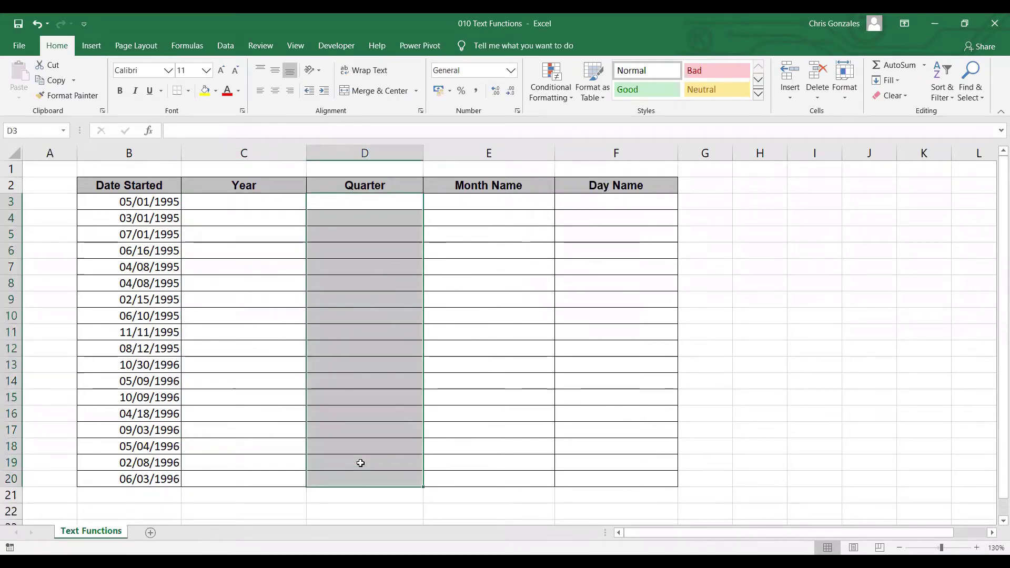
left_click_drag(482, 200, 512, 470)
left_click_drag(622, 201, 623, 462)
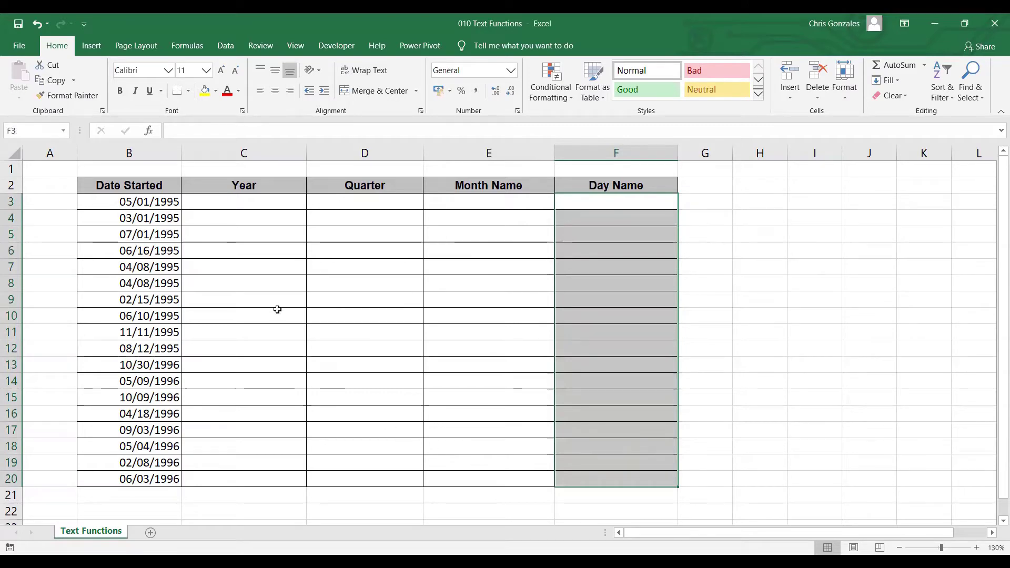
Enter =TEXT(B3,"YYYY") in C3 so it returns the year 1995.
left_click(230, 203)
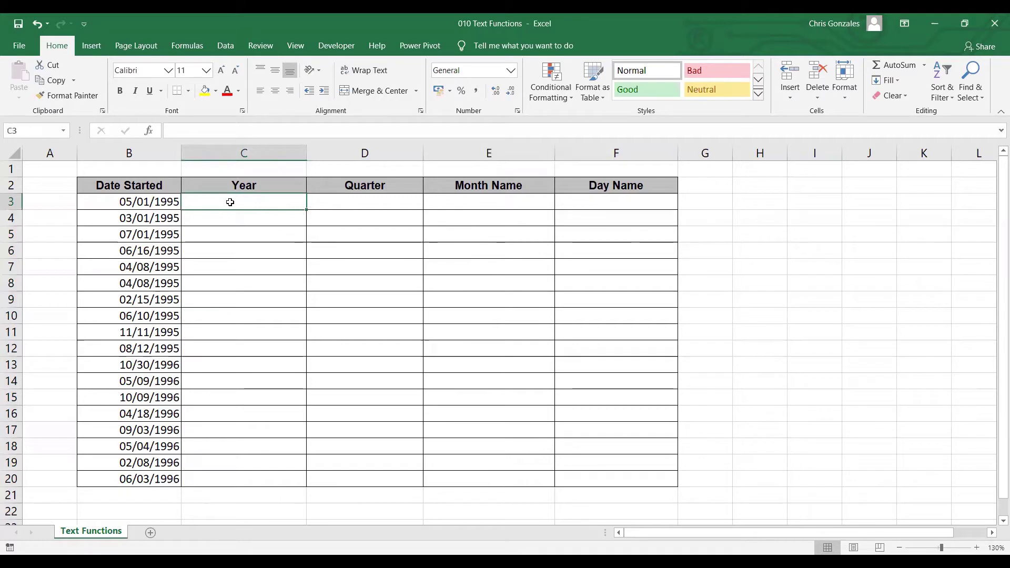
scroll(505, 335, "up", 5)
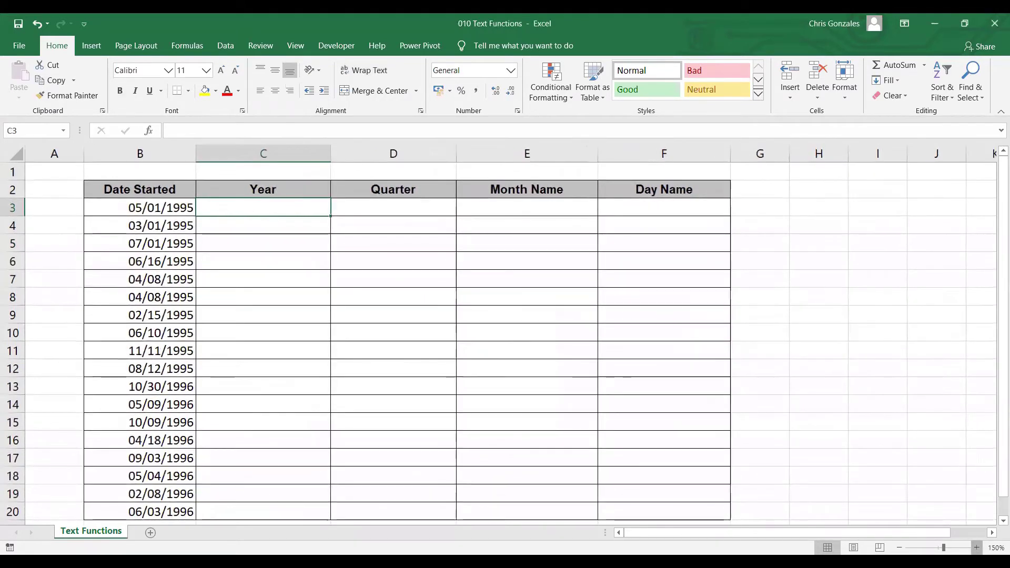
scroll(505, 335, "up", 1)
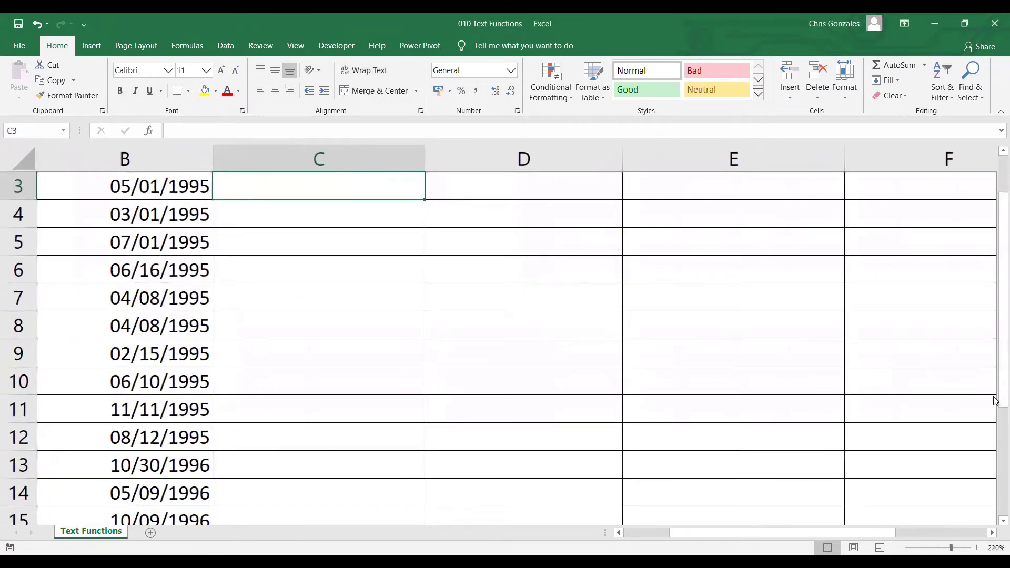
scroll(995, 368, "up", 1)
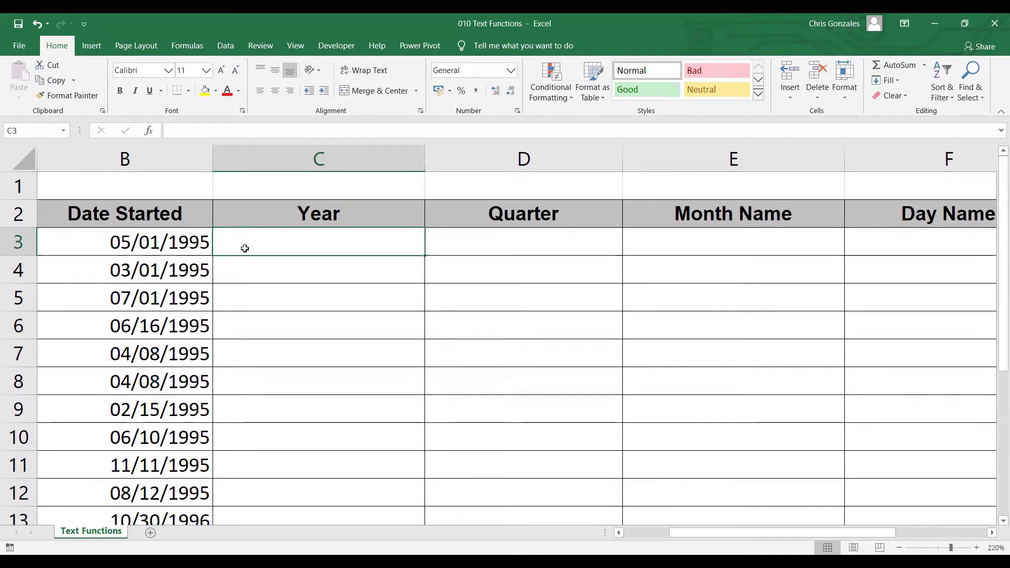
type("=T")
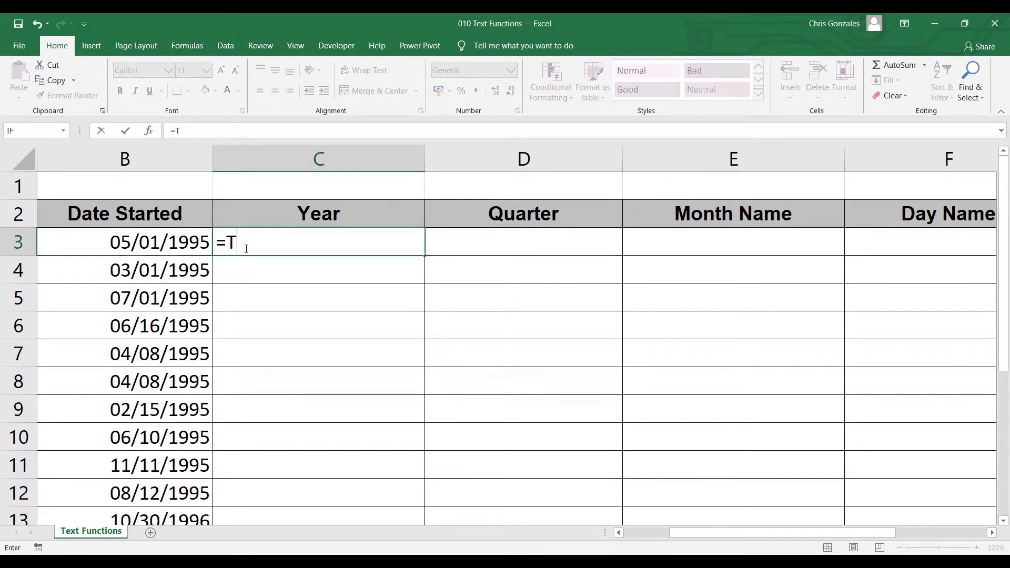
type("EXT(")
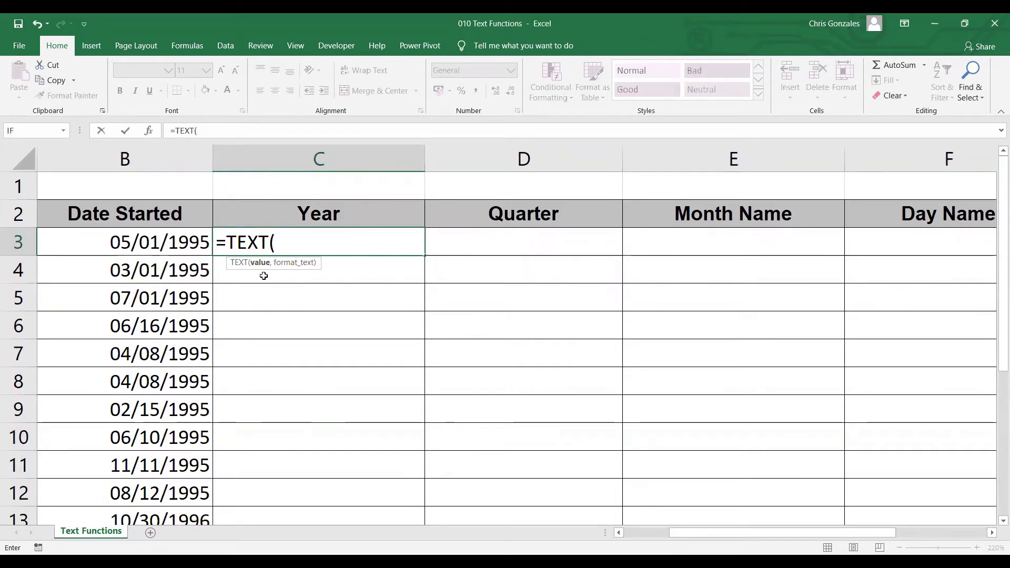
left_click(140, 238)
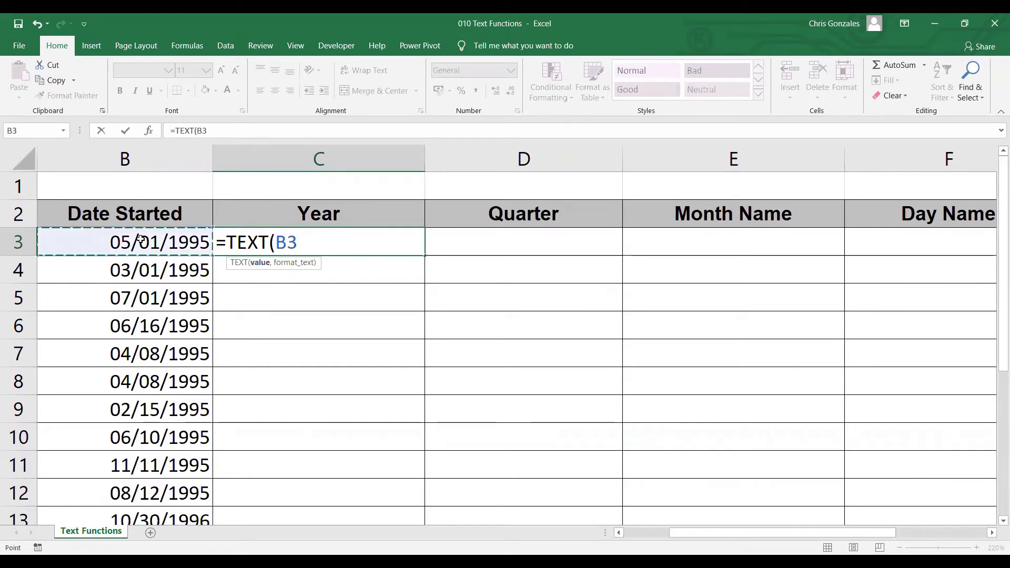
type(",")
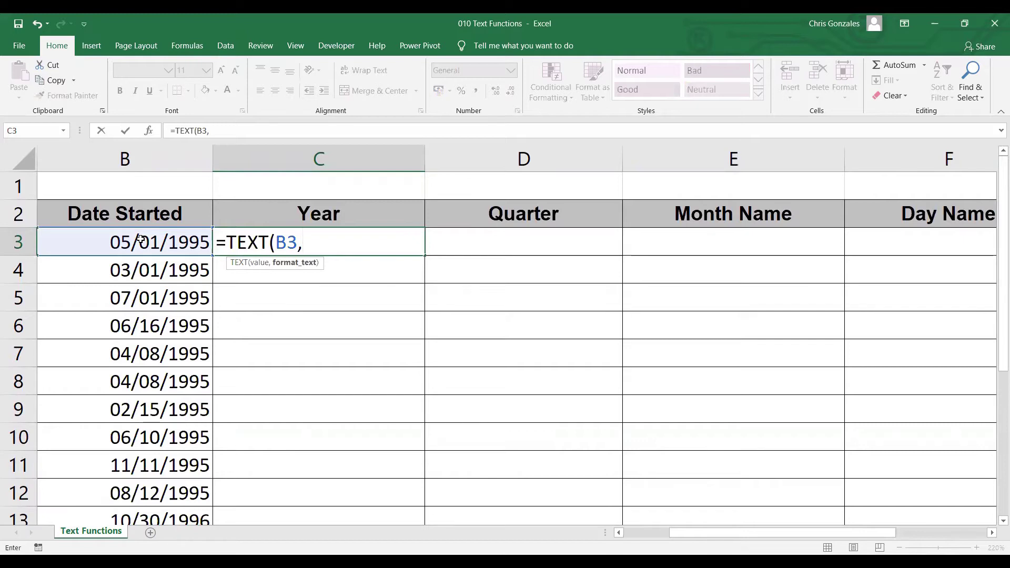
type("\"")
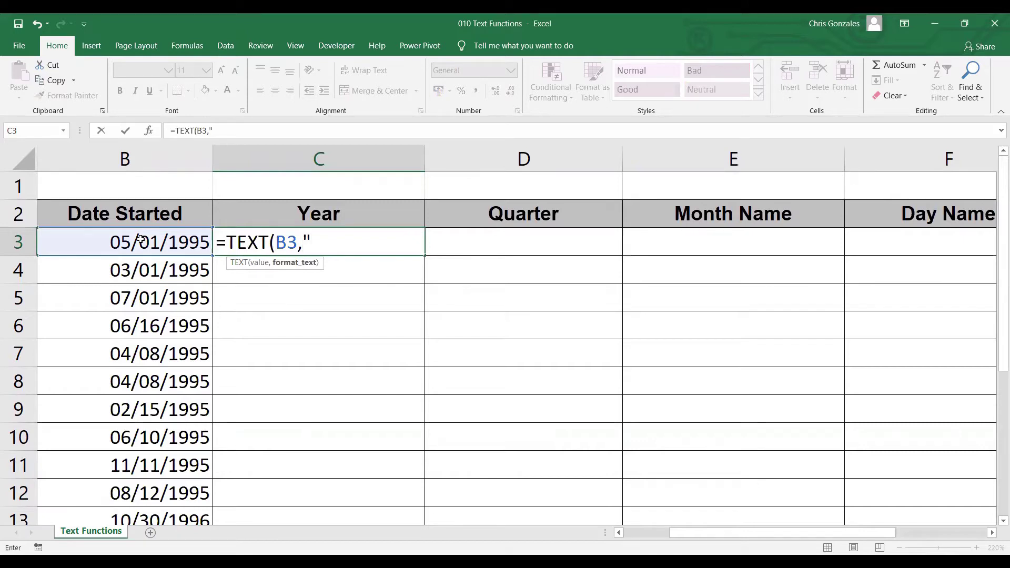
type("YYYY\"")
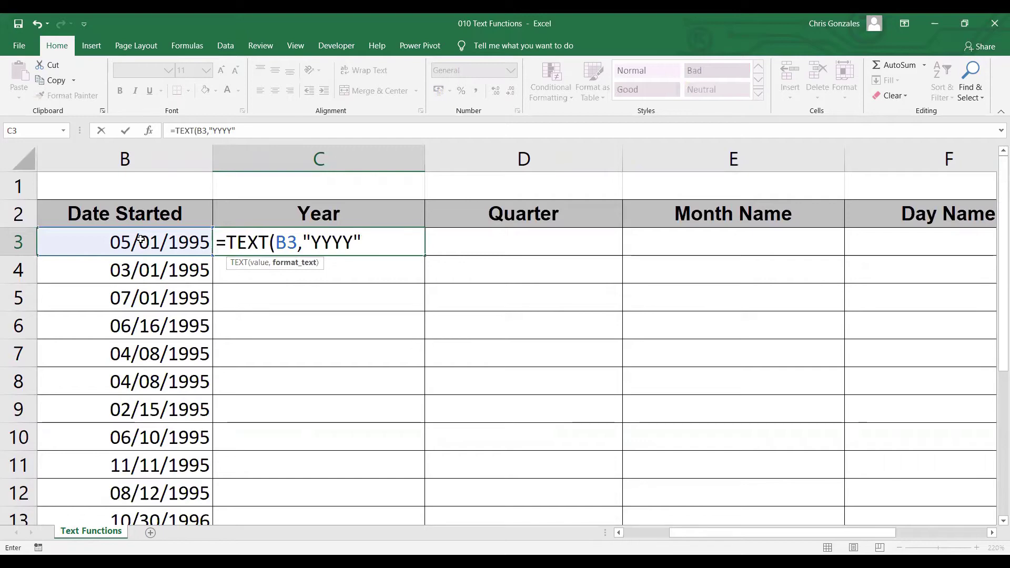
type(")")
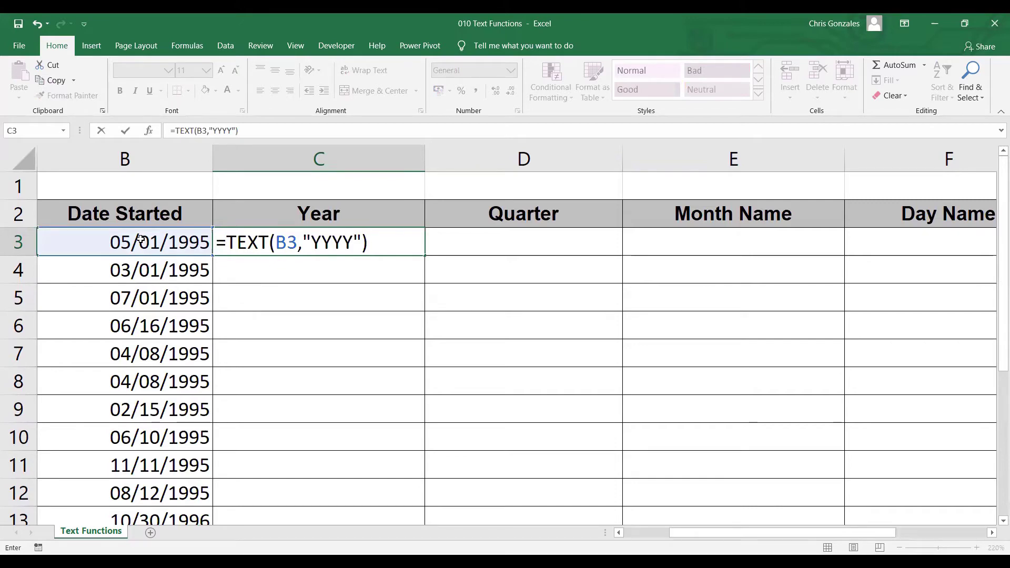
key("Return")
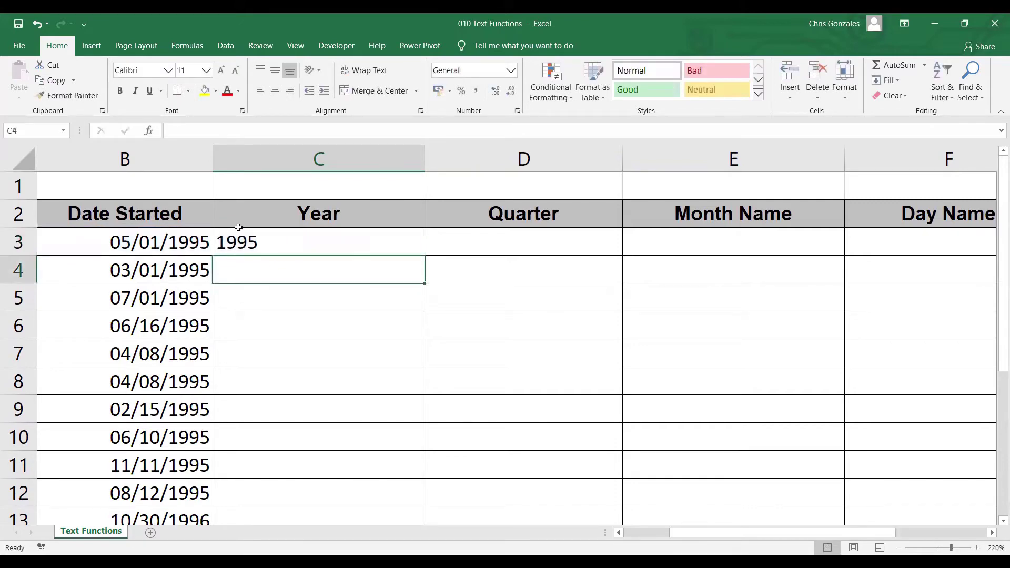
Copy the C3 year formula down to C20 and narrow the Year column.
left_click(310, 244)
left_click_drag(423, 256, 363, 463)
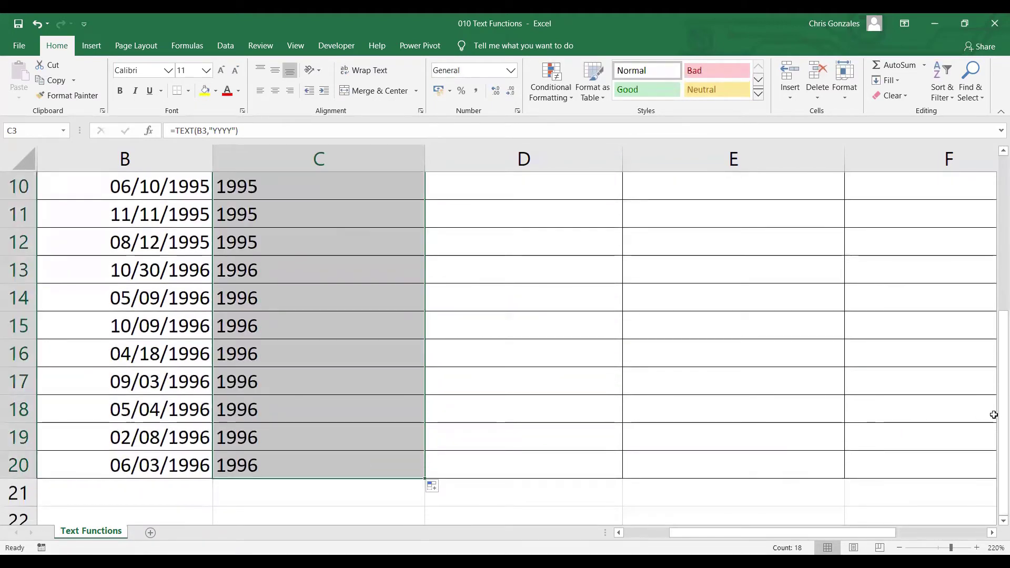
left_click_drag(995, 414, 995, 263)
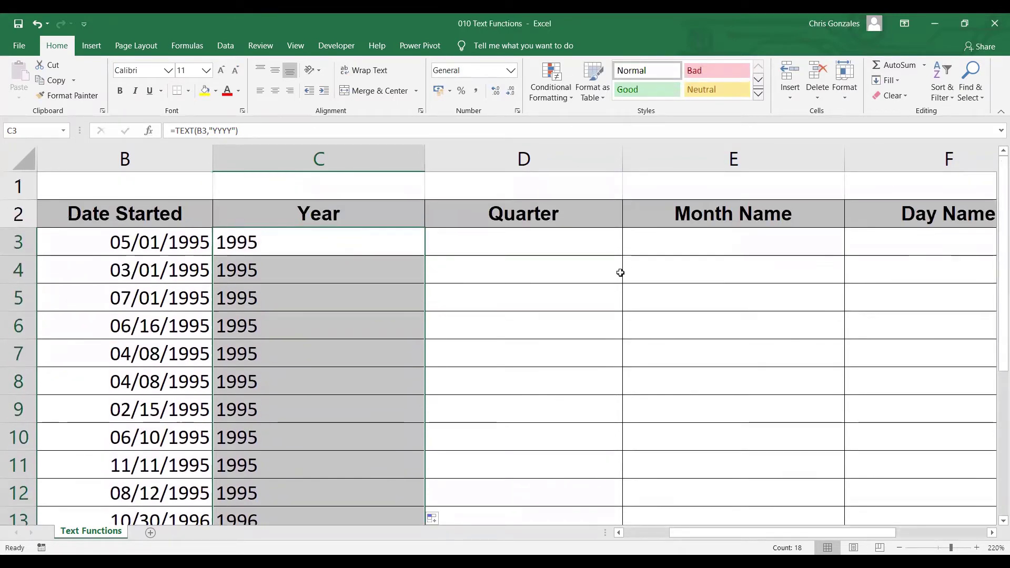
left_click(504, 240)
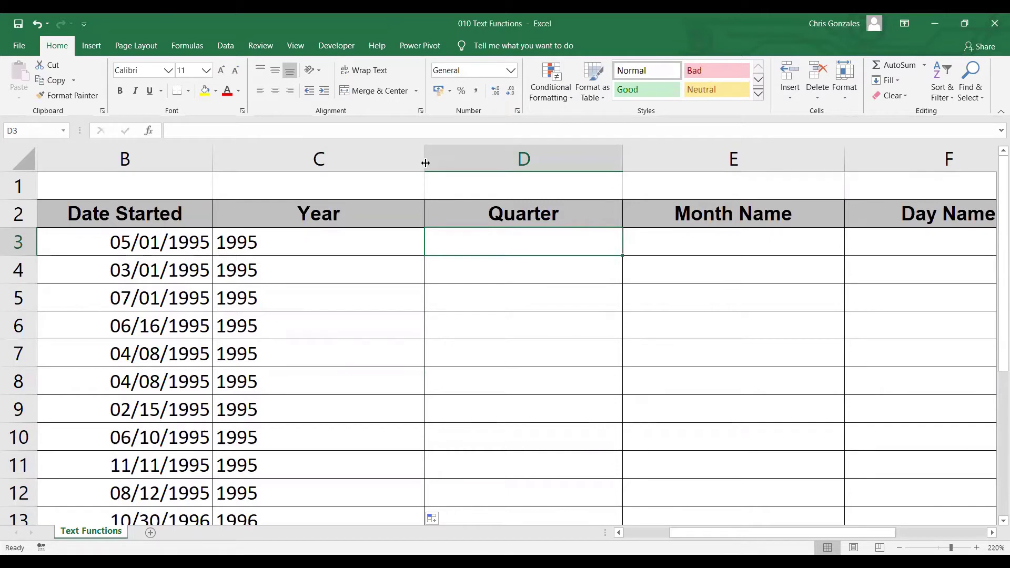
left_click_drag(425, 163, 358, 163)
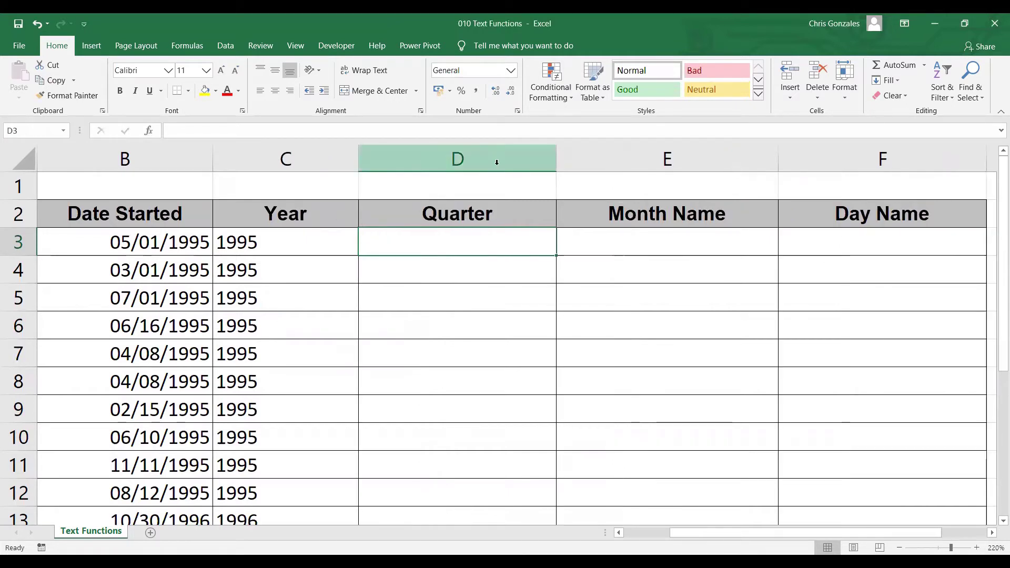
Widen the Quarter column and enter =MONTH(B3)/3 in D3.
left_click_drag(559, 160, 647, 159)
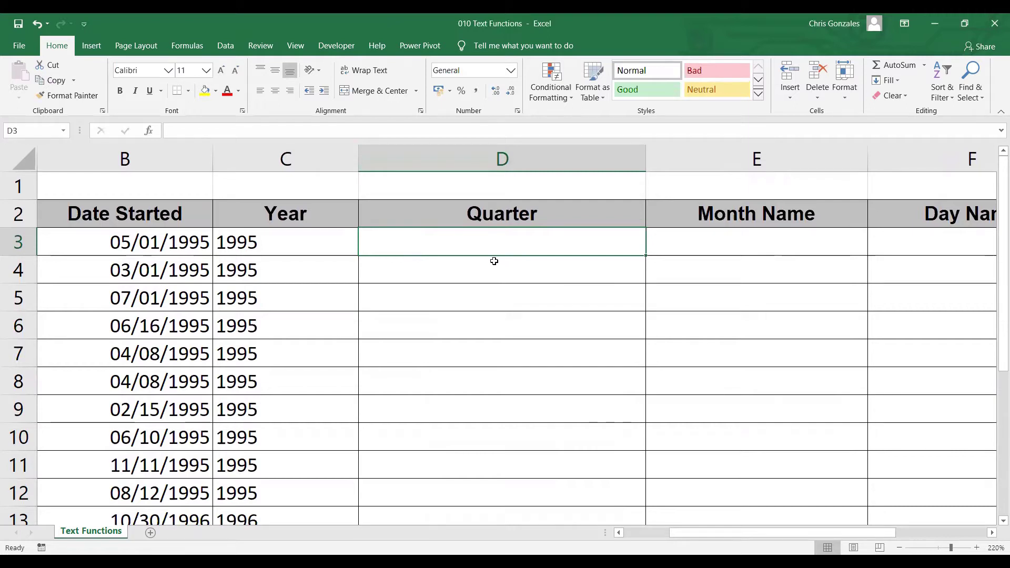
type("=")
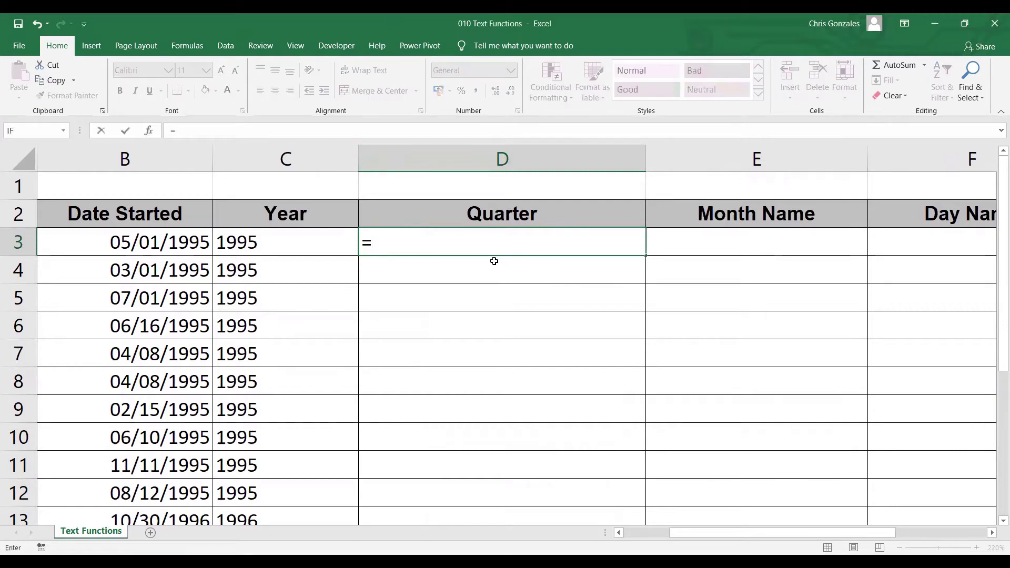
type("M")
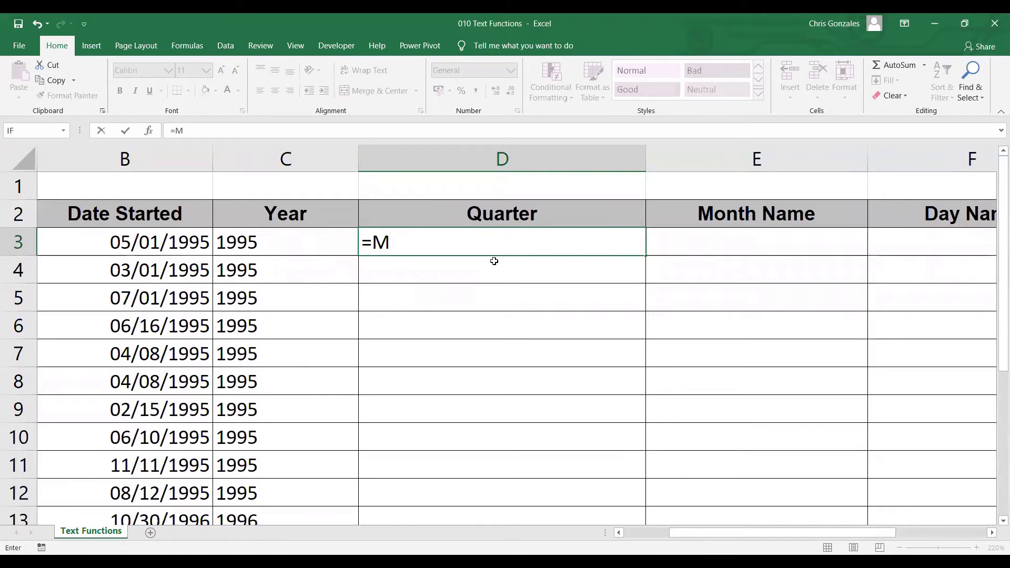
type("ONTH(")
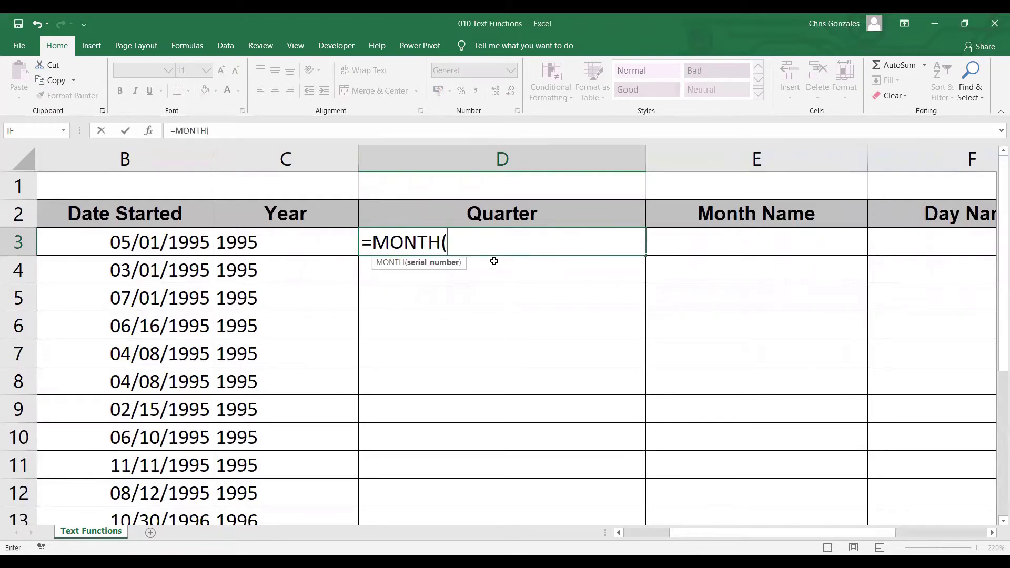
left_click(130, 243)
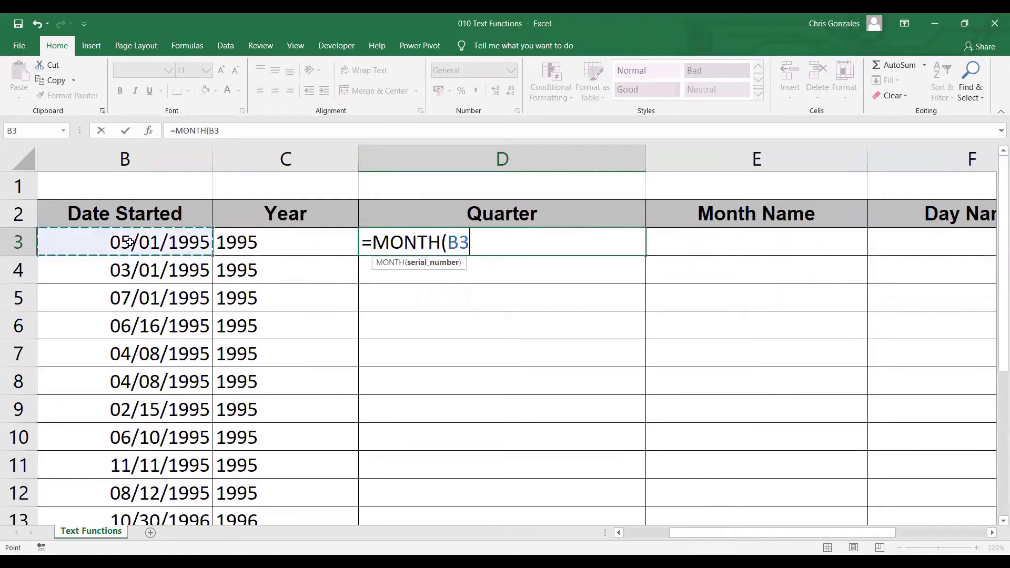
type(")")
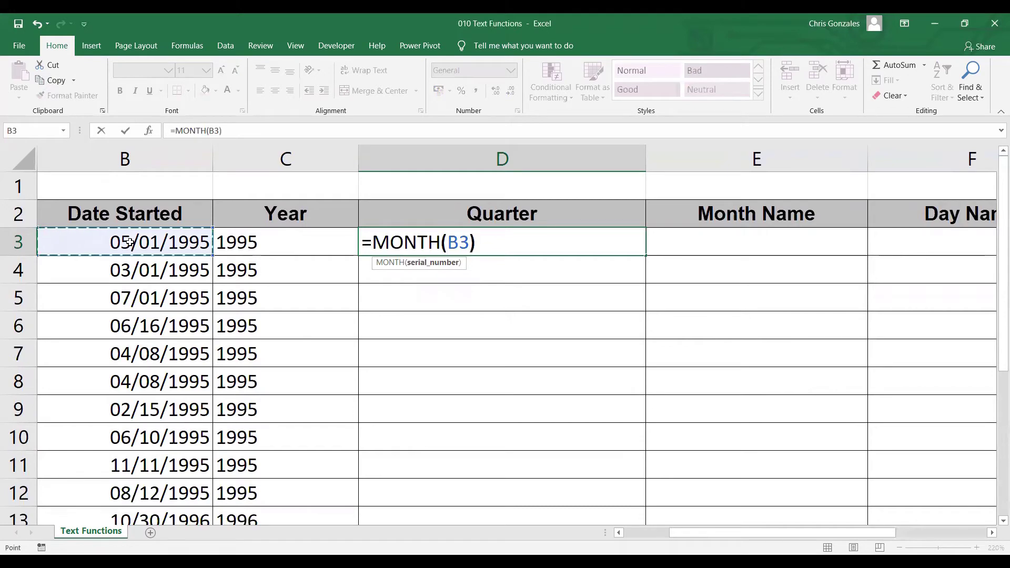
type("/3")
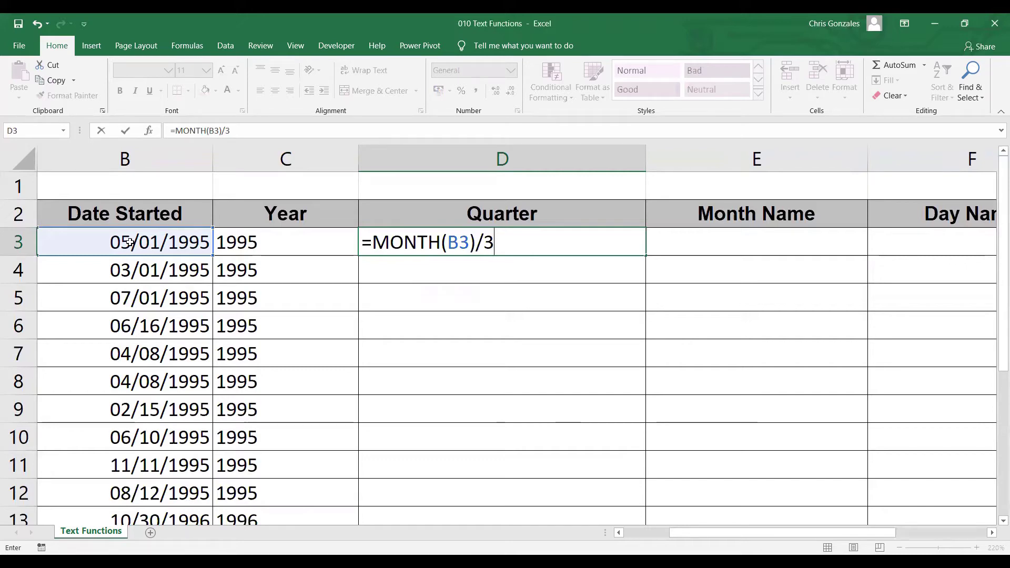
Wrap D3's formula as =ROUNDUP(MONTH(B3)/3,0), dropping a trial " QTR" suffix.
left_click(371, 244)
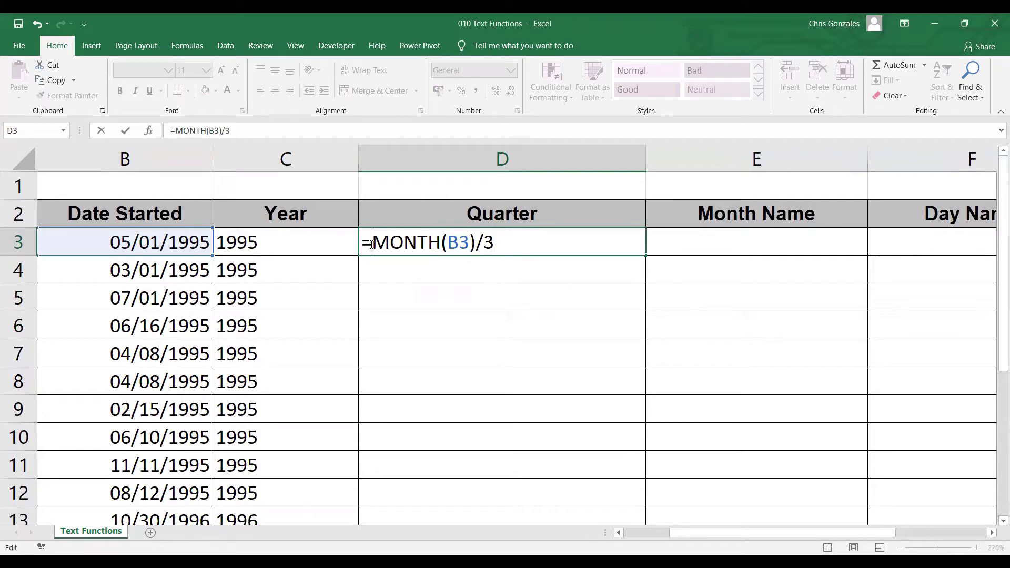
type("ROUNDUP")
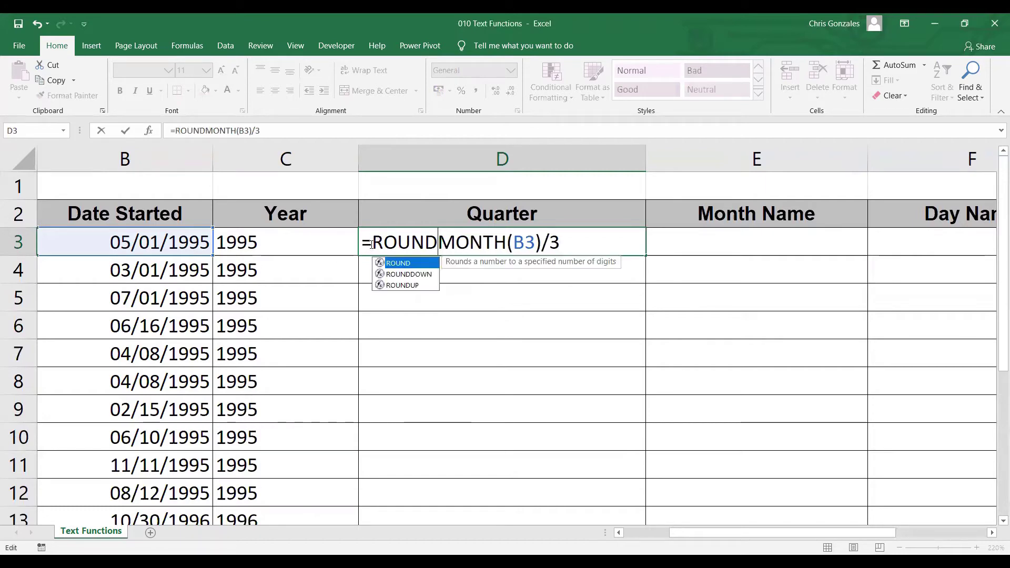
type("(")
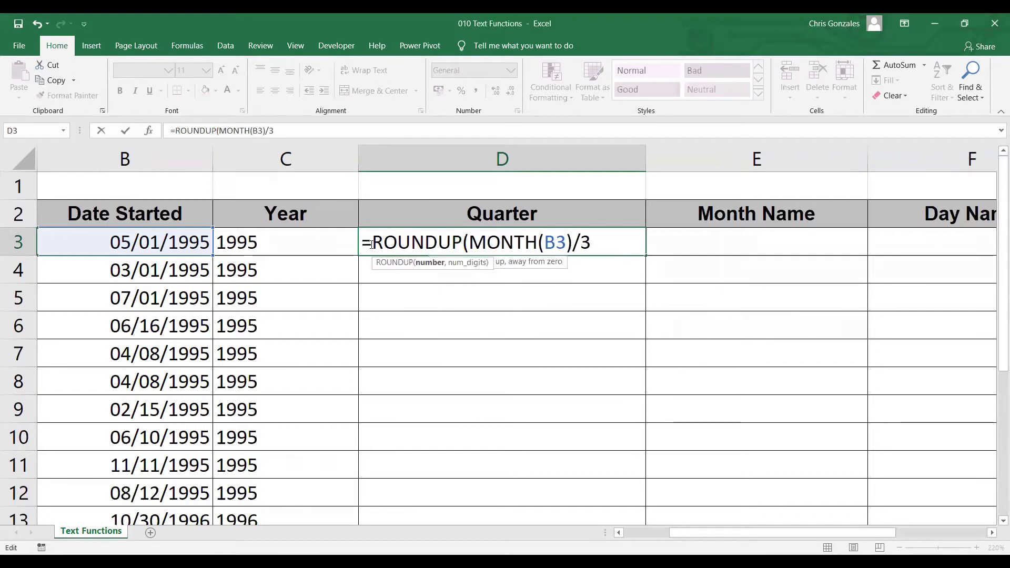
left_click(610, 241)
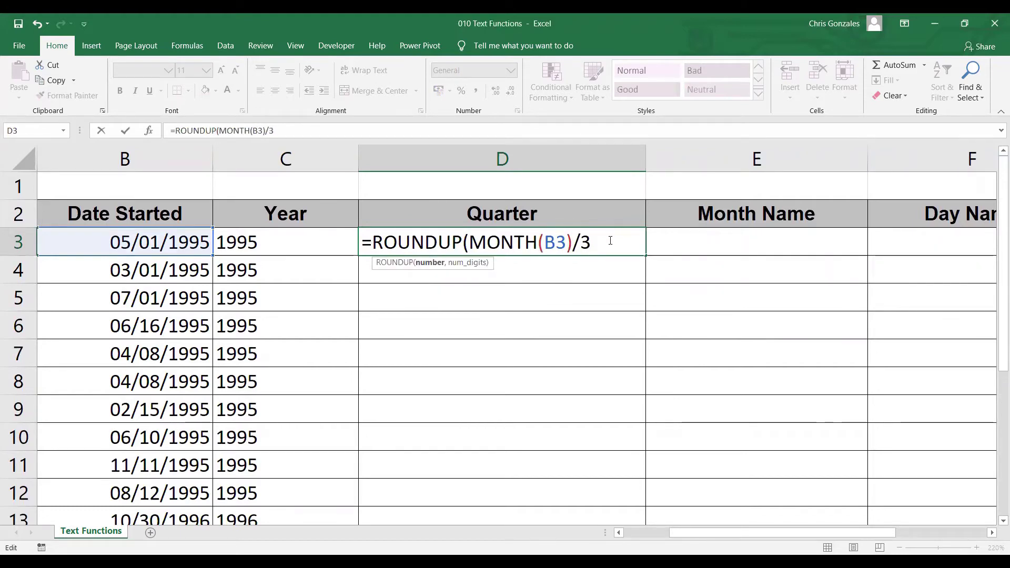
type(",0)")
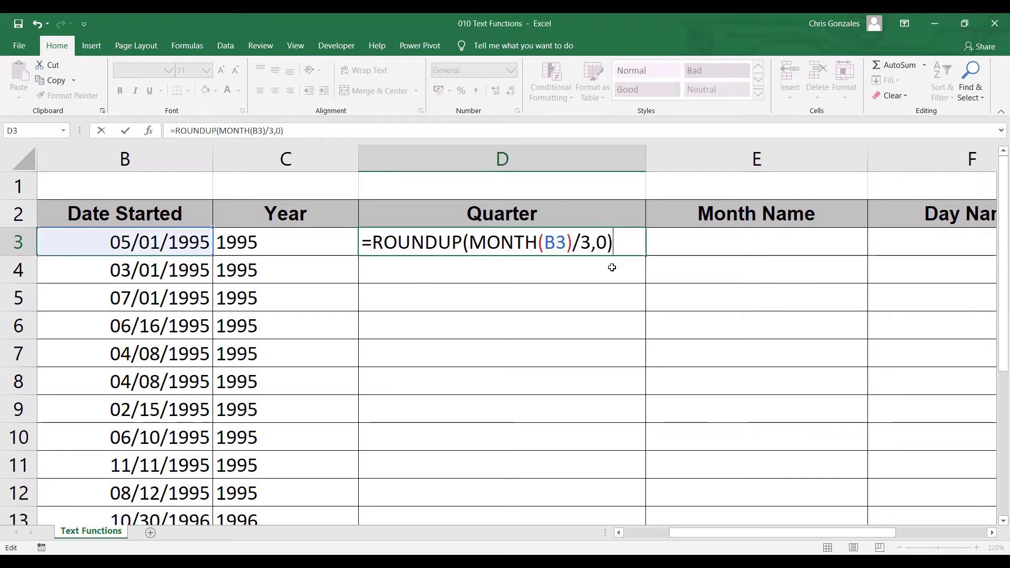
type("&")
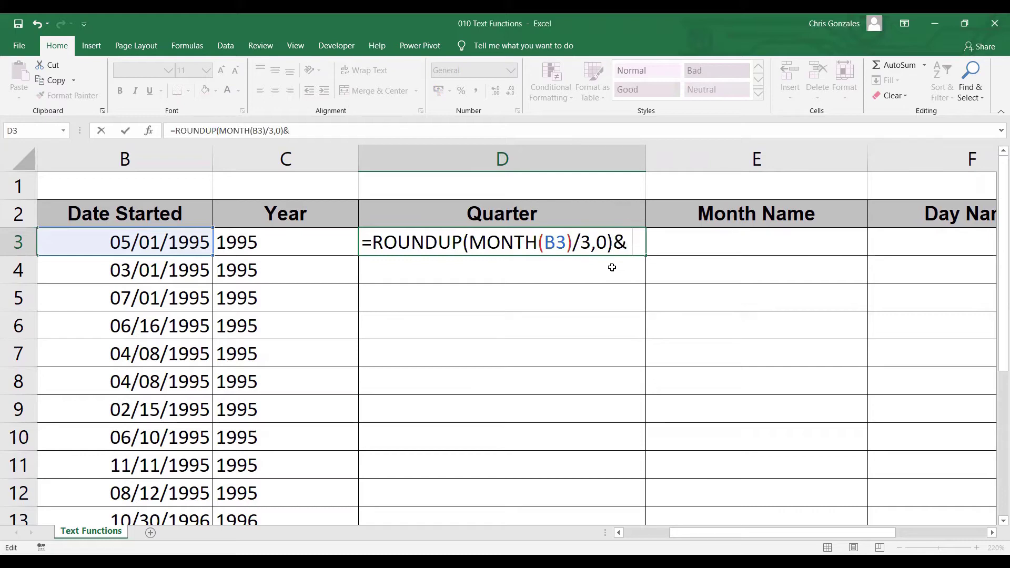
type("\"")
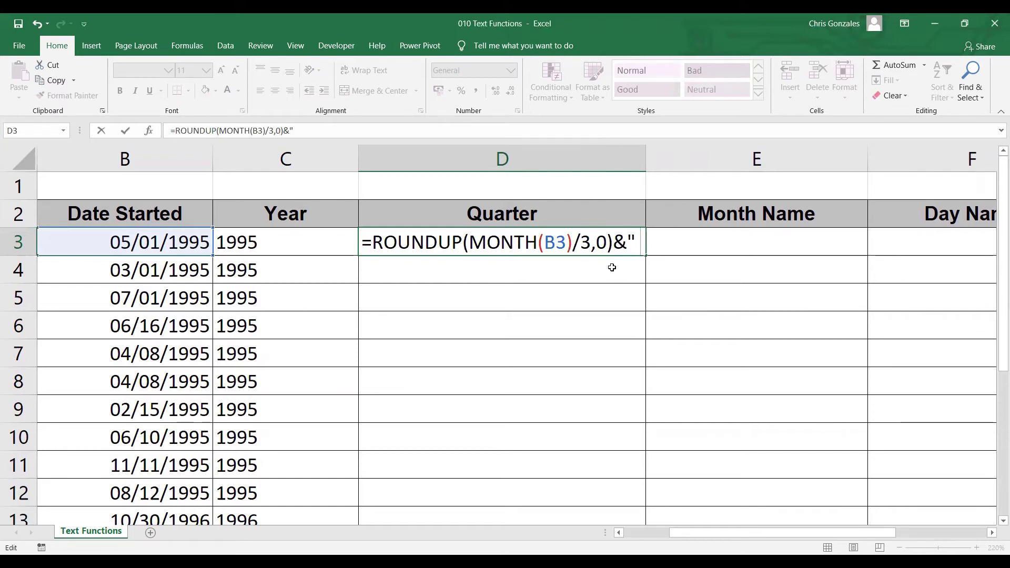
type(" QTR")
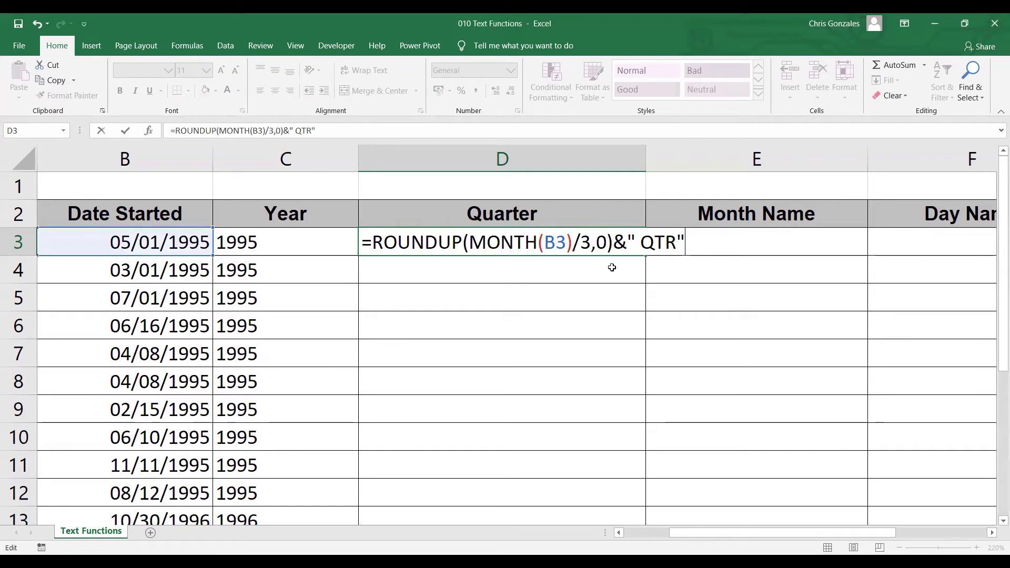
key("BackSpace")
key("BackSpace")
key("BackSpace")
key("BackSpace")
key("BackSpace")
key("BackSpace")
key("BackSpace")
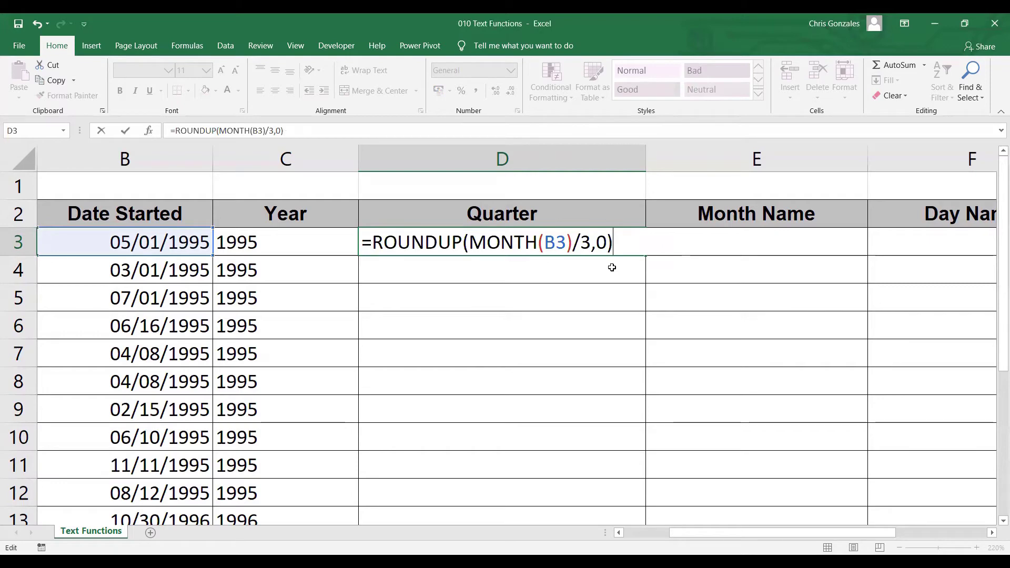
left_click(376, 242)
Prefix D3's formula with "QTR "&, fill it down to D20, and narrow column D.
type("\"")
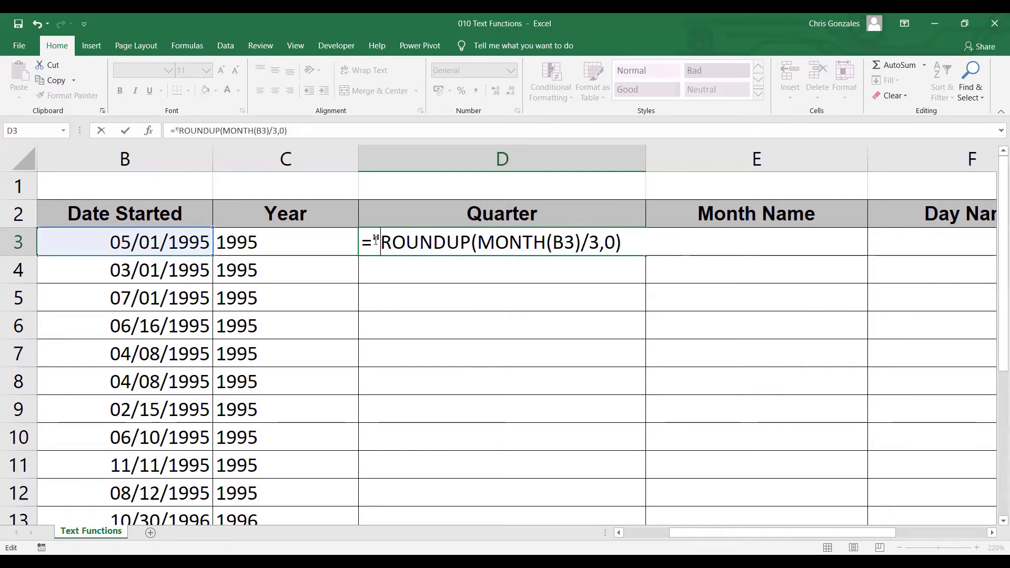
type("QTR")
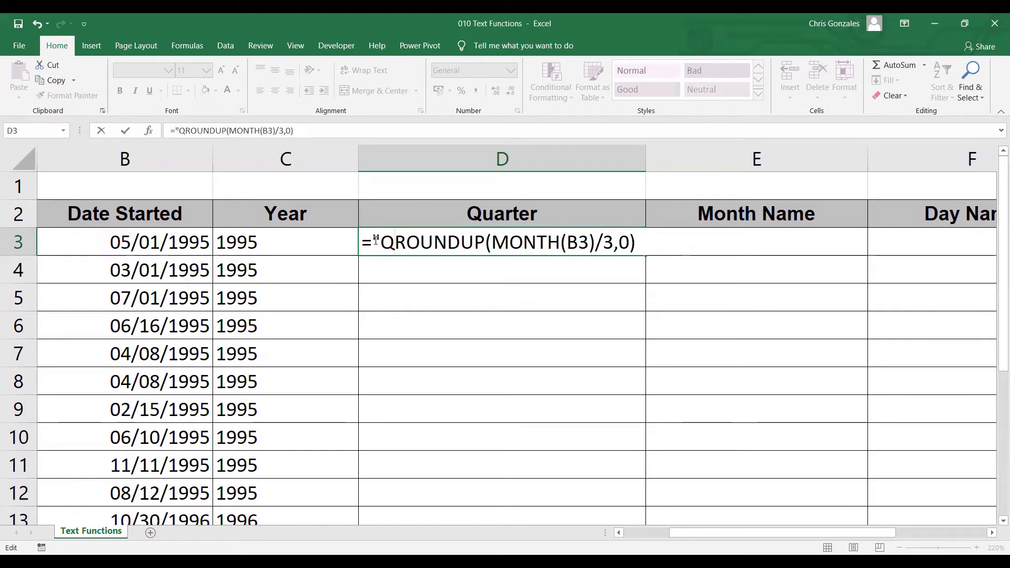
type(" \"")
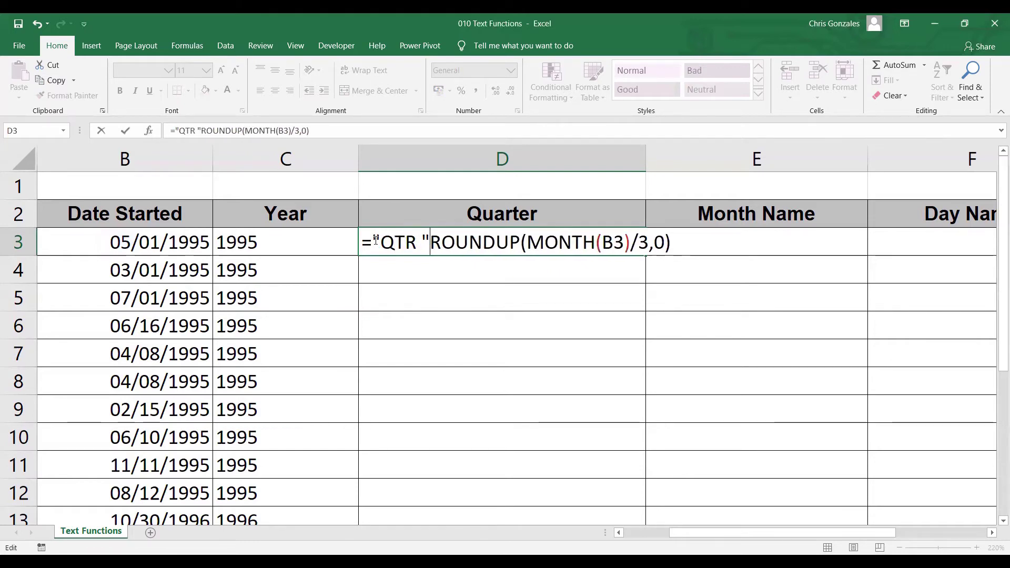
type("&")
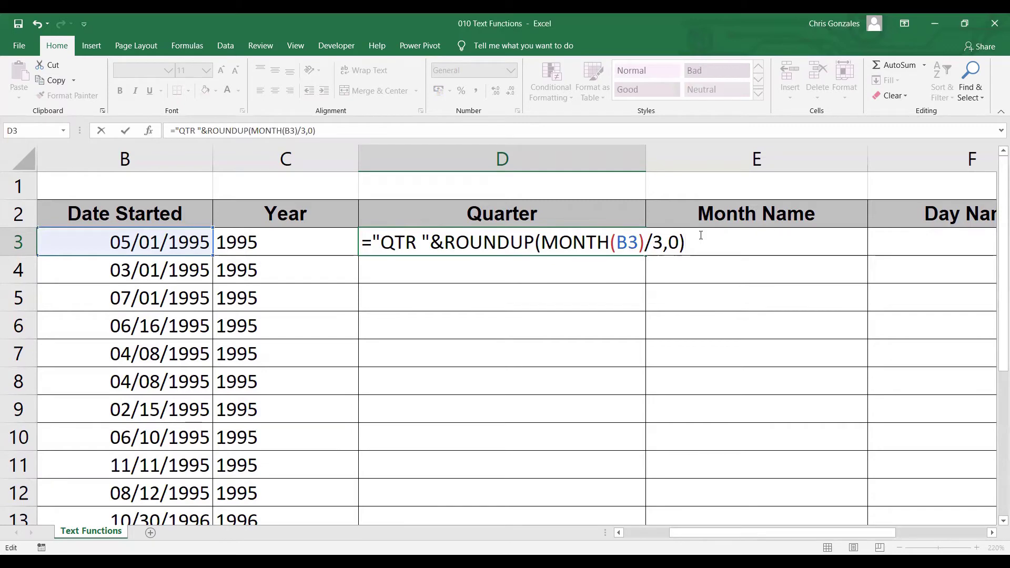
key("Return")
left_click(636, 235)
left_click_drag(646, 256, 637, 533)
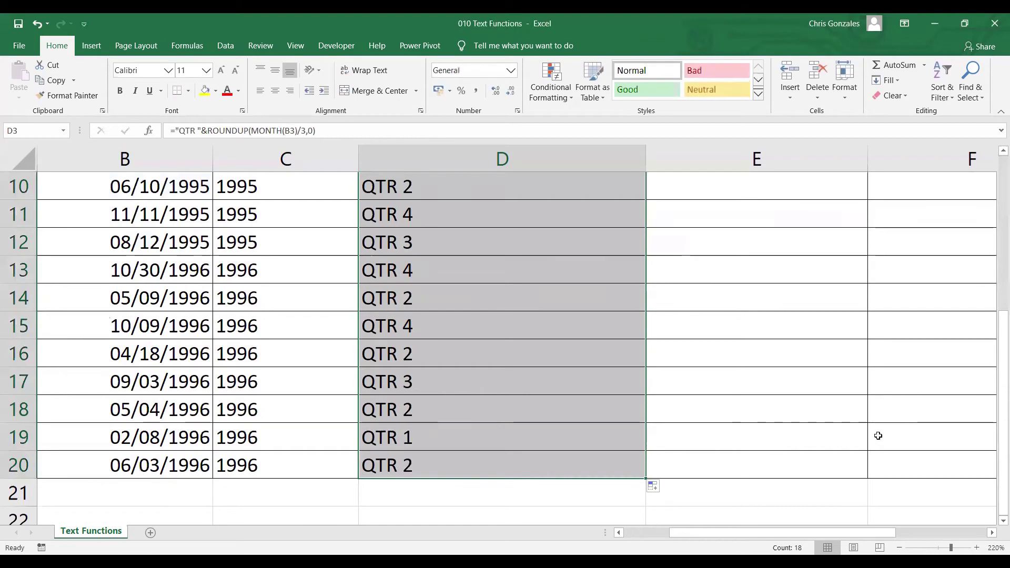
scroll(995, 311, "up", 3)
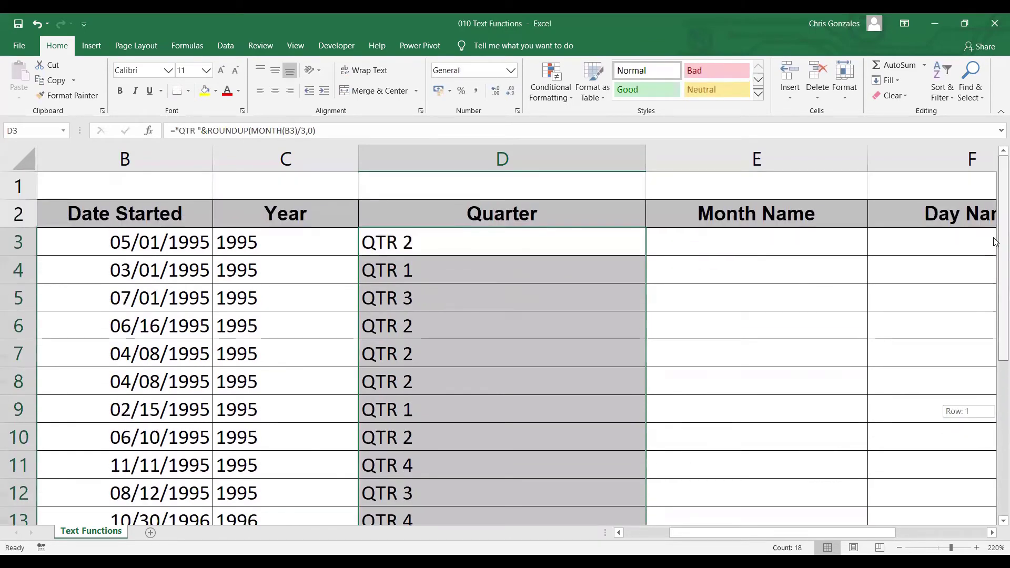
left_click_drag(648, 163, 527, 159)
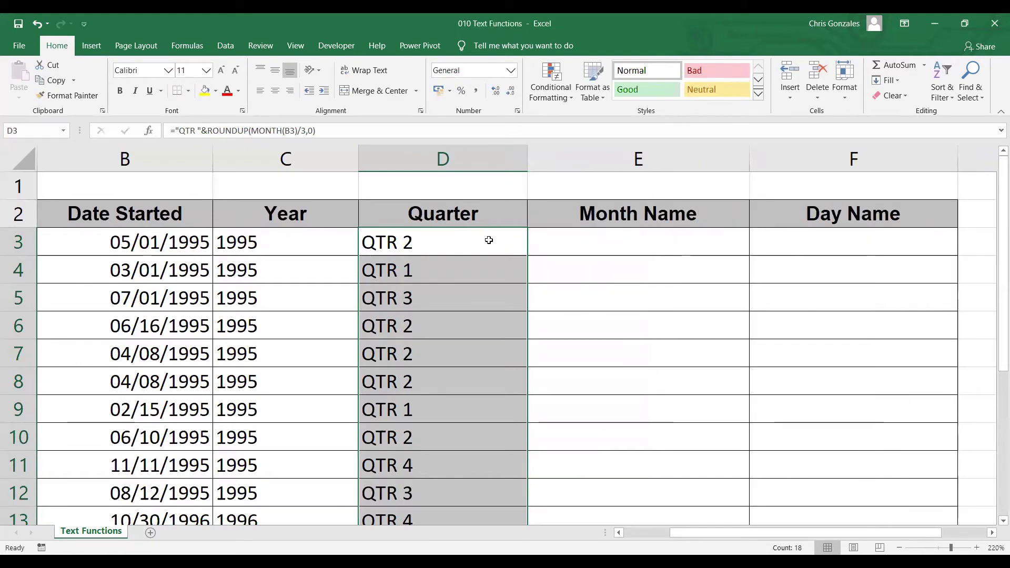
left_click(610, 245)
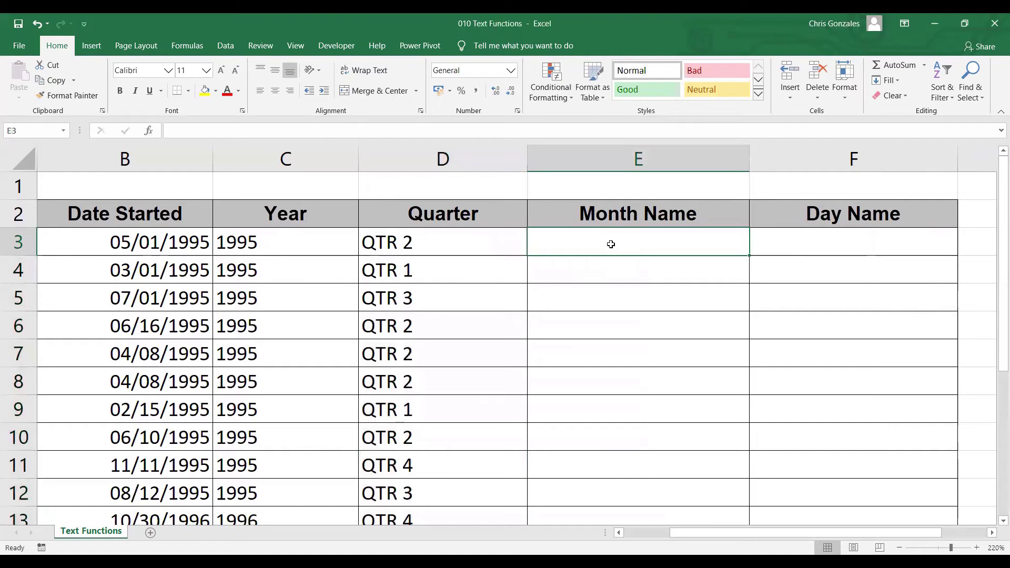
Enter =TEXT(B3,"MMMM") in E3 and fill the month names down to E20.
type("=")
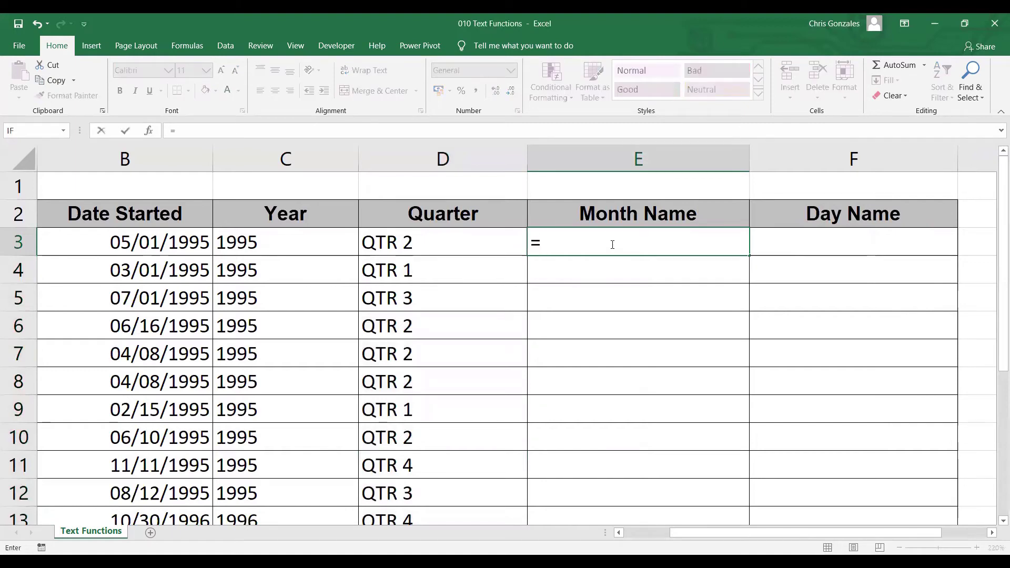
type("TEXT(")
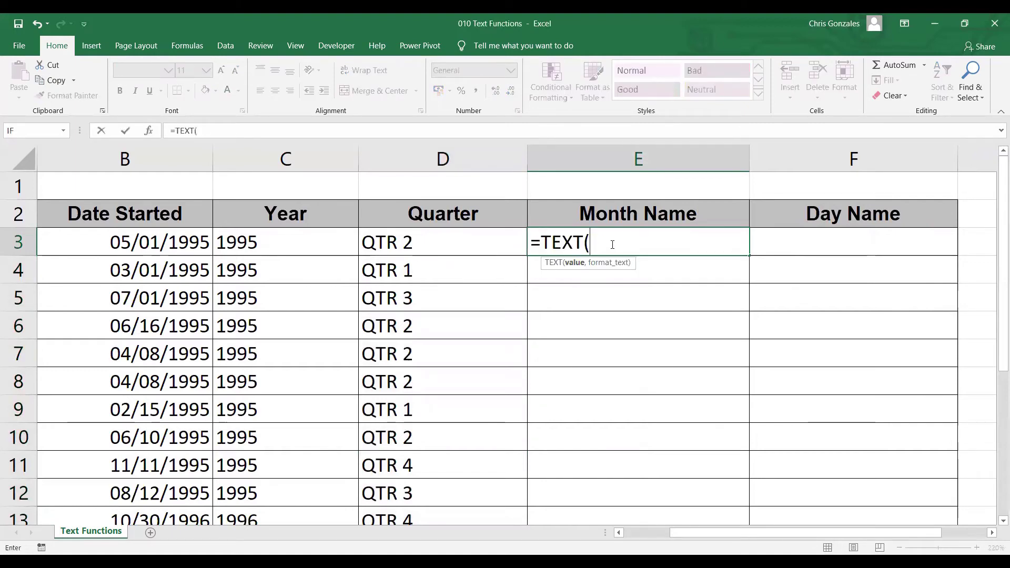
key("Left")
key("Left")
key("Left")
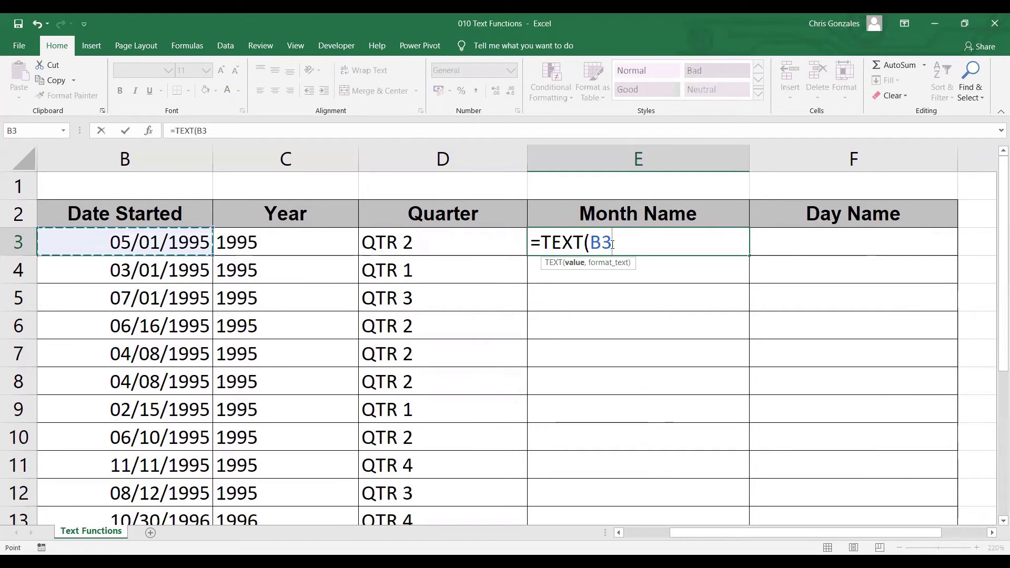
type(",\"MMMM\")")
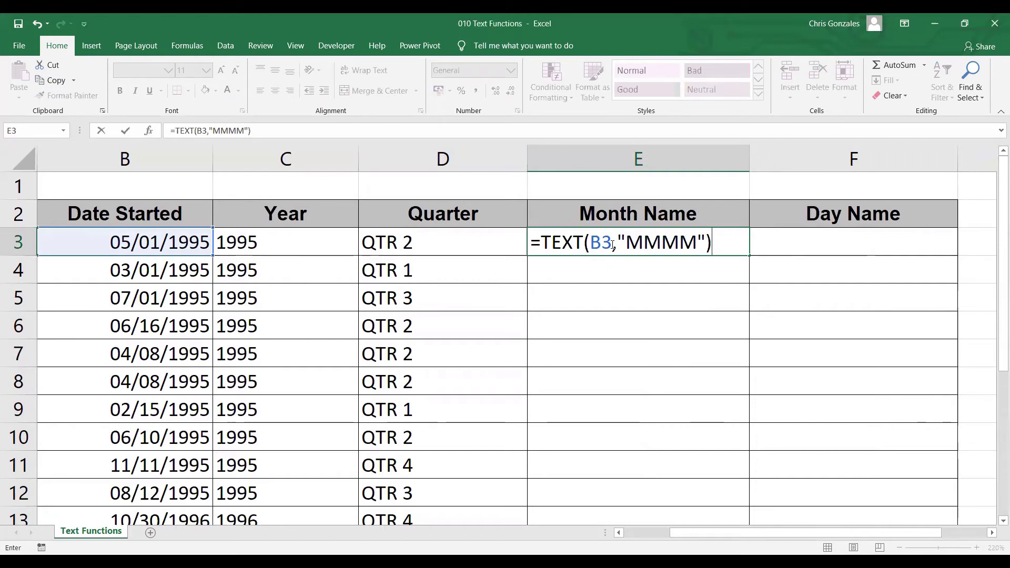
key("Return")
left_click(608, 244)
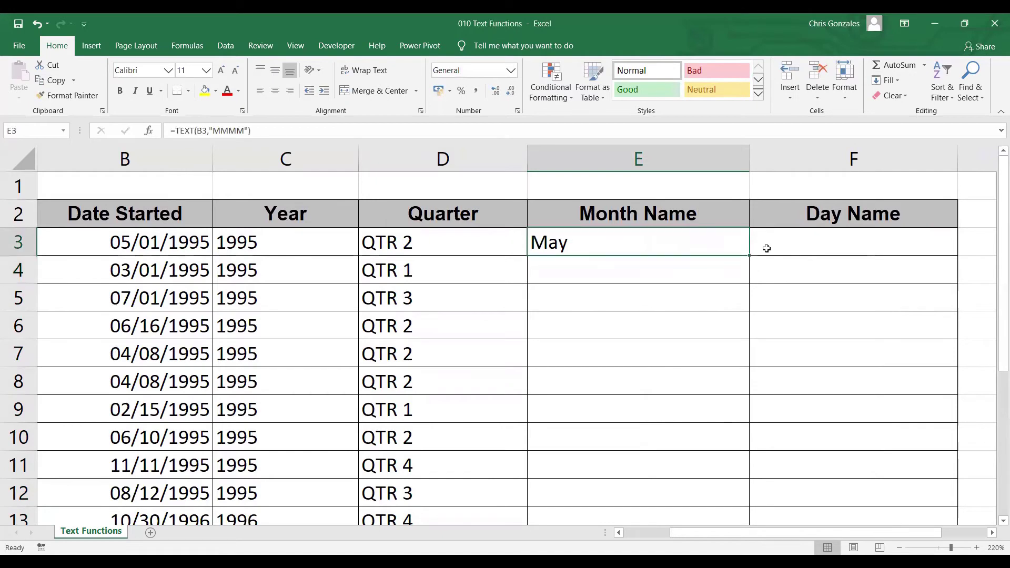
left_click_drag(747, 257, 703, 458)
left_click_drag(998, 388, 996, 208)
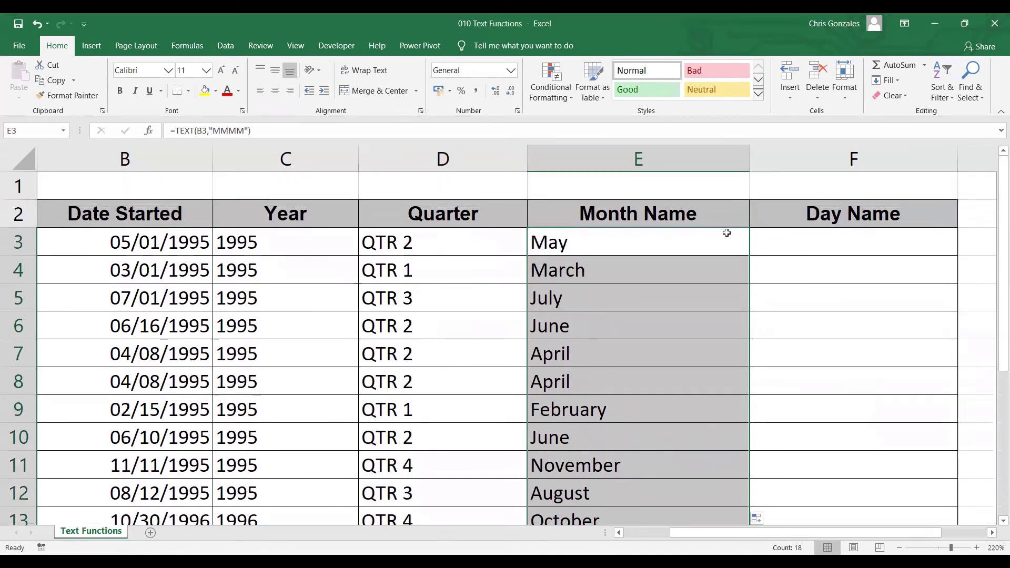
Shorten E3's format code to MMM and fill the abbreviated months down column E.
double_click(686, 242)
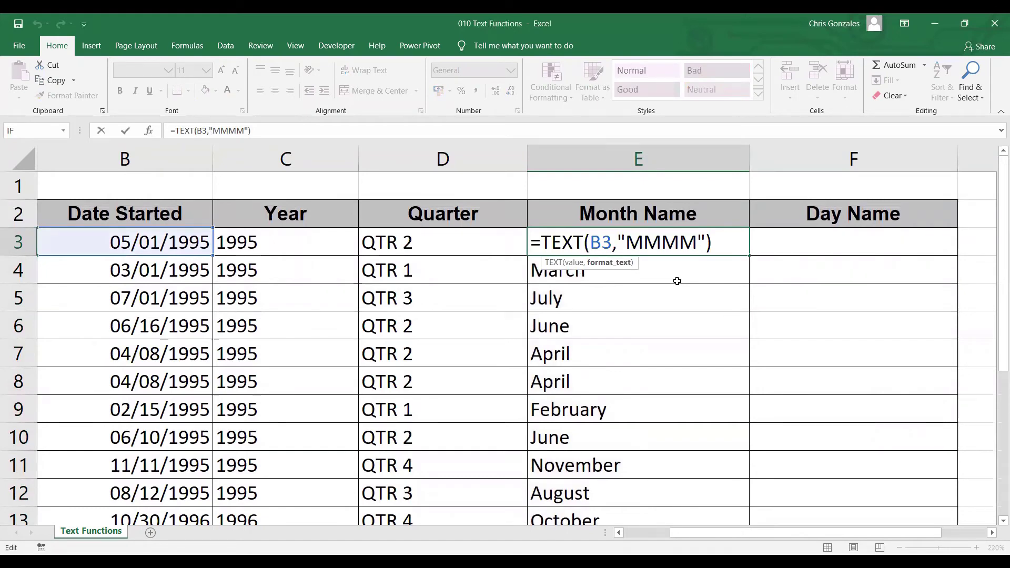
key("BackSpace")
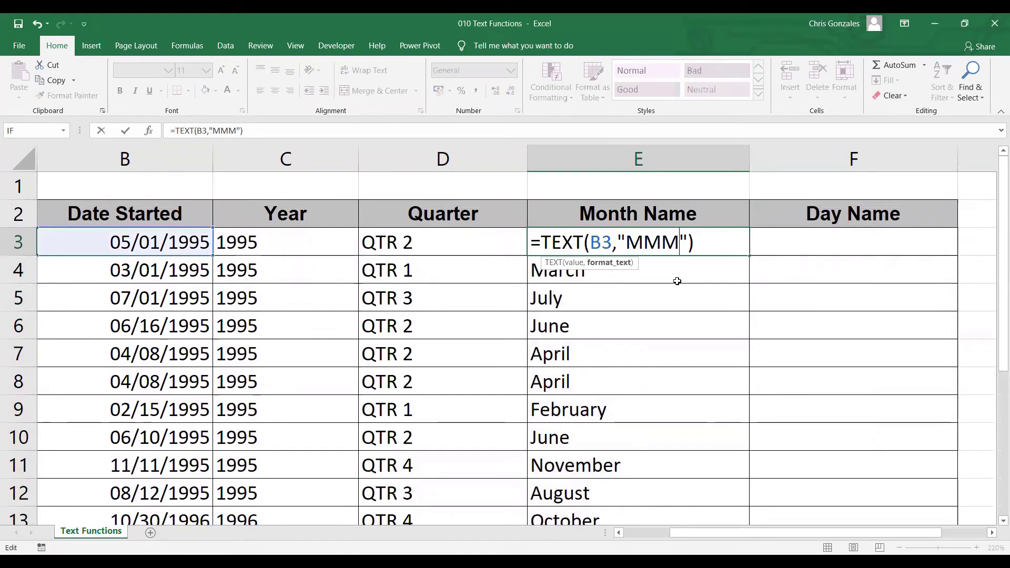
key("Return")
left_click(643, 235)
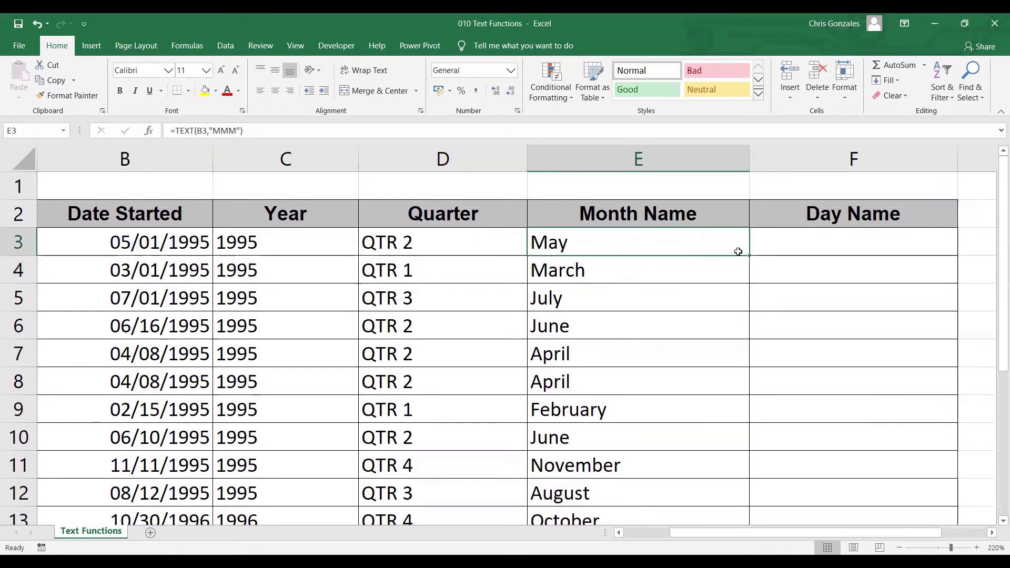
double_click(748, 256)
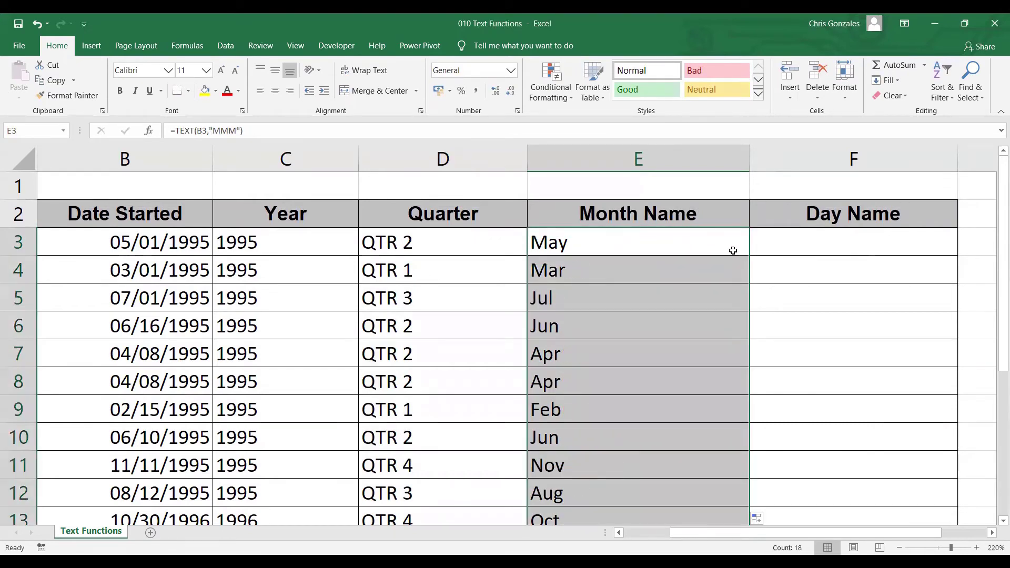
Shorten E3's format code to MM and fill two-digit month numbers down column E.
double_click(712, 240)
left_click(677, 244)
key("BackSpace")
key("Return")
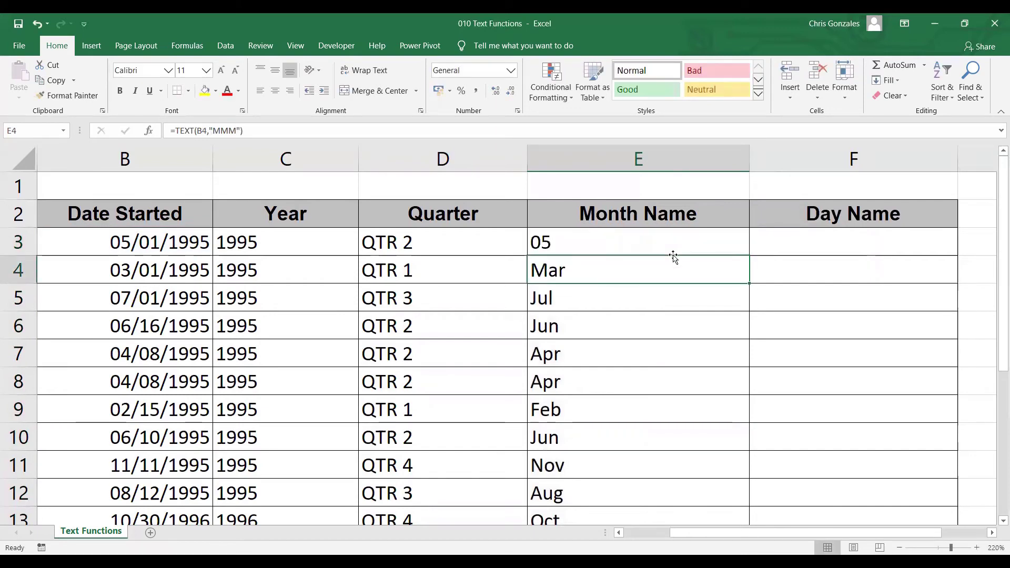
left_click(708, 240)
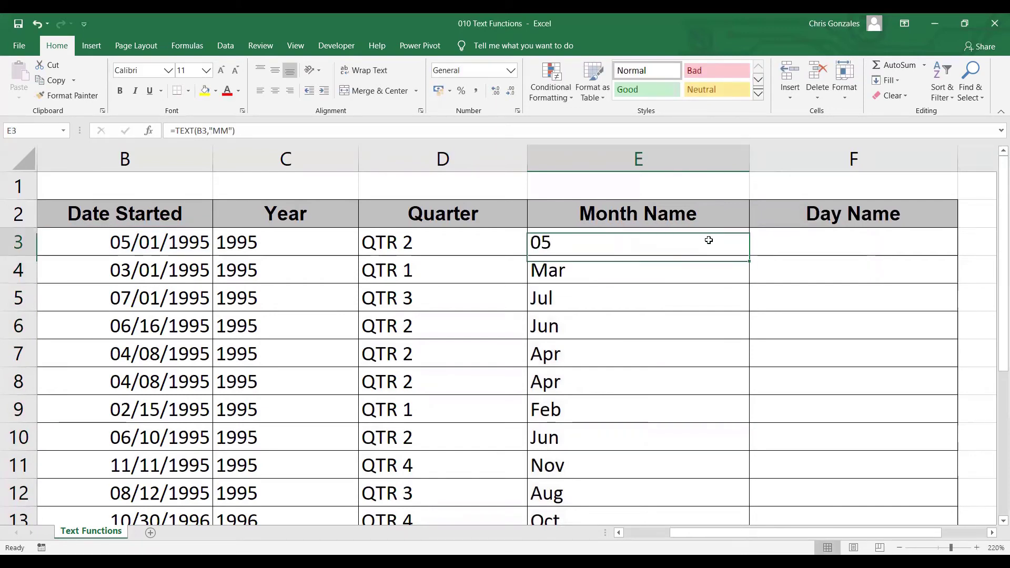
double_click(749, 256)
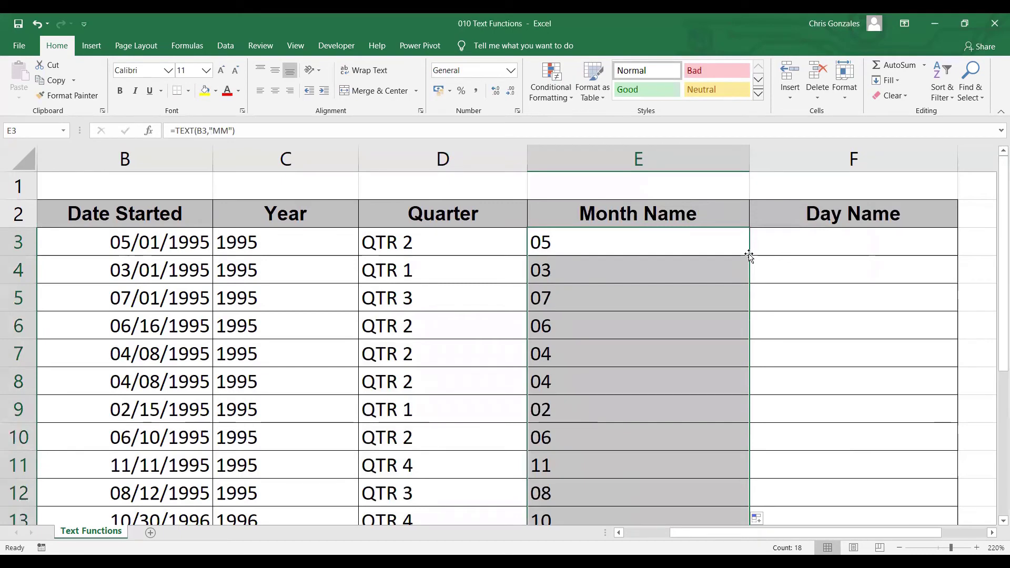
Shorten E3's format code to a single M and fill month numbers down column E.
double_click(621, 238)
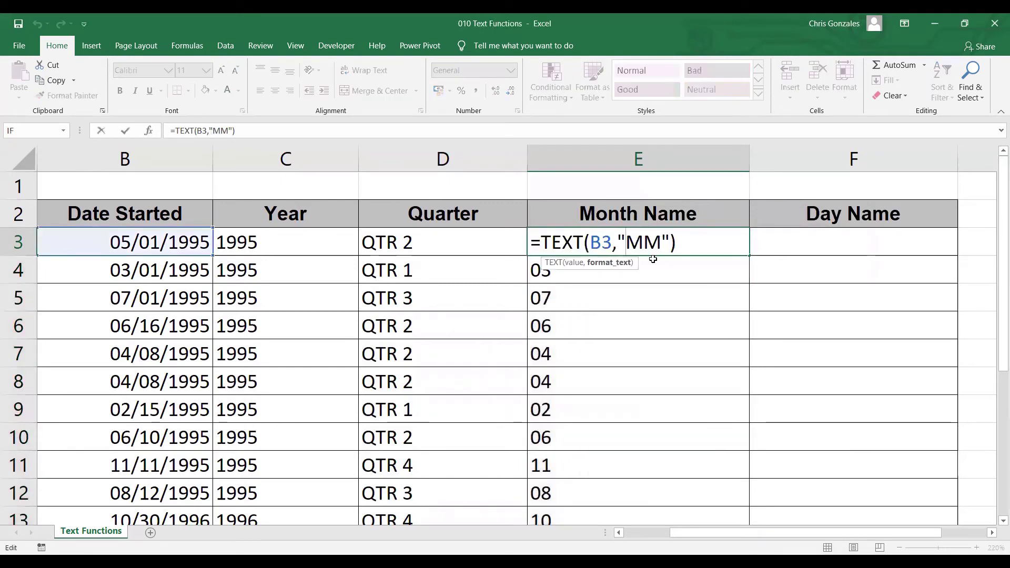
key("BackSpace")
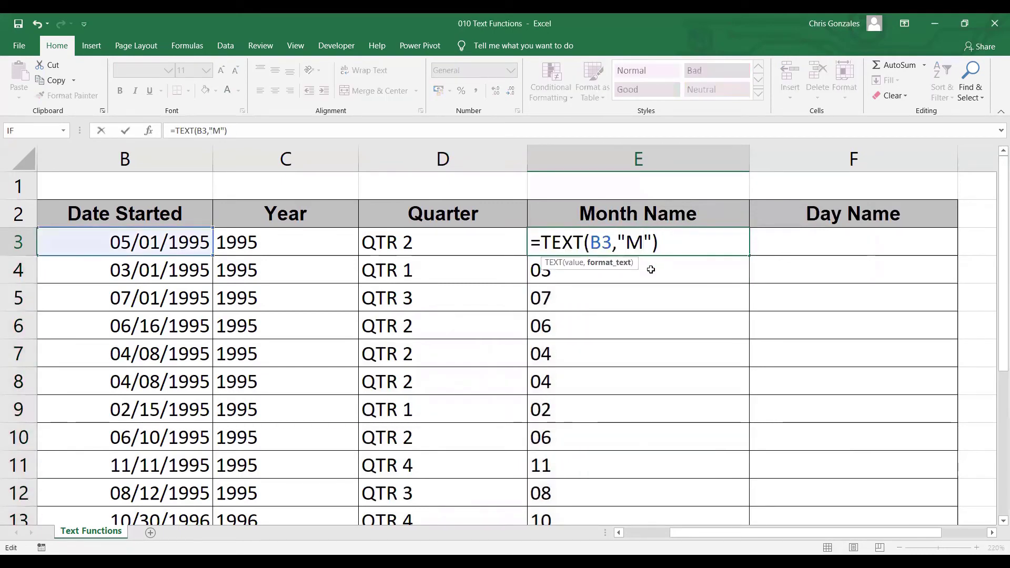
key("ctrl+Return")
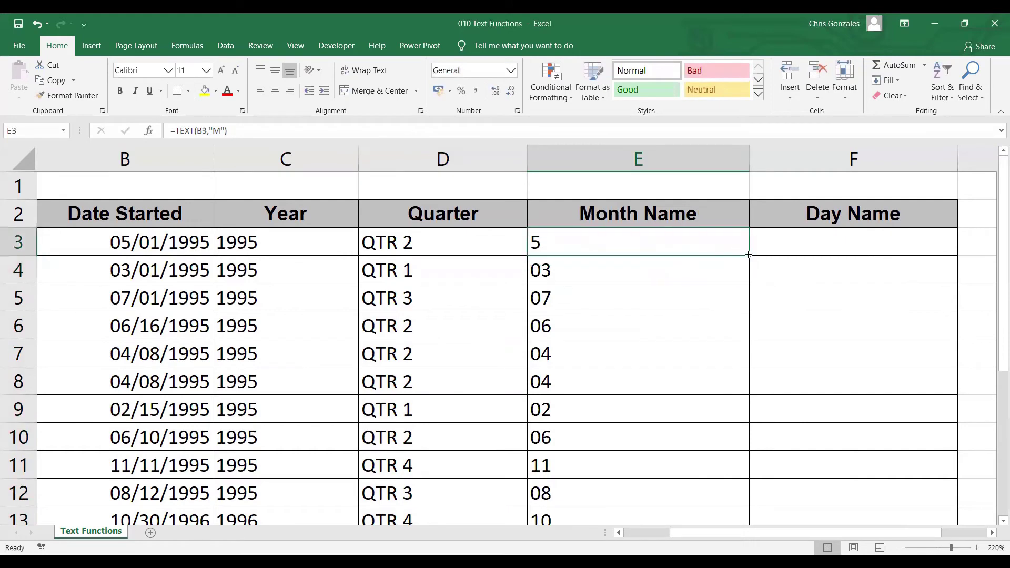
double_click(749, 255)
mouse_move(993, 219)
left_mouse_down()
mouse_move(996, 399)
mouse_move(994, 219)
left_mouse_up()
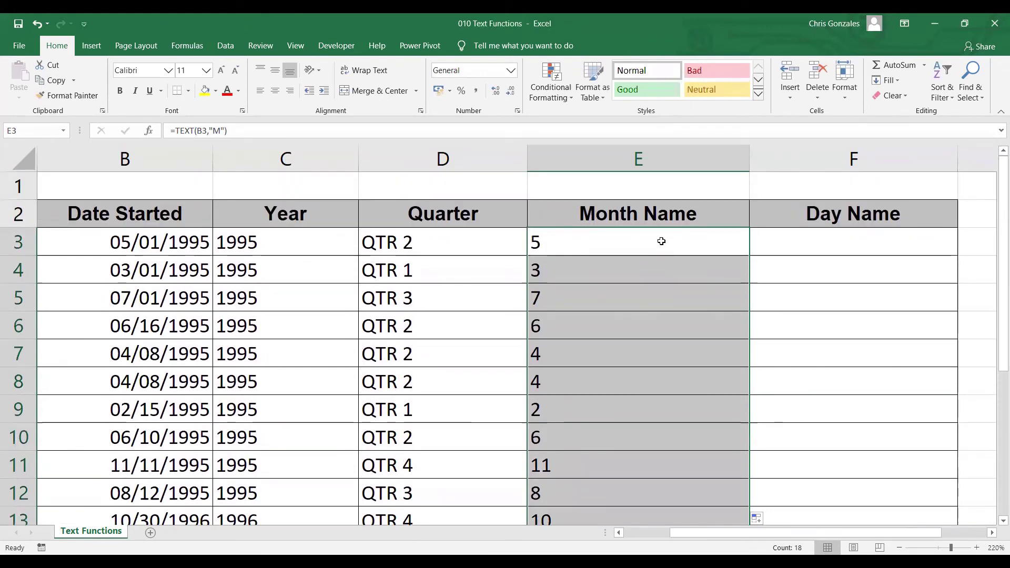
Restore the MMMM format in E3, refill E3:E20 with full month names, and narrow column E.
double_click(659, 242)
left_click(645, 246)
type("MMM")
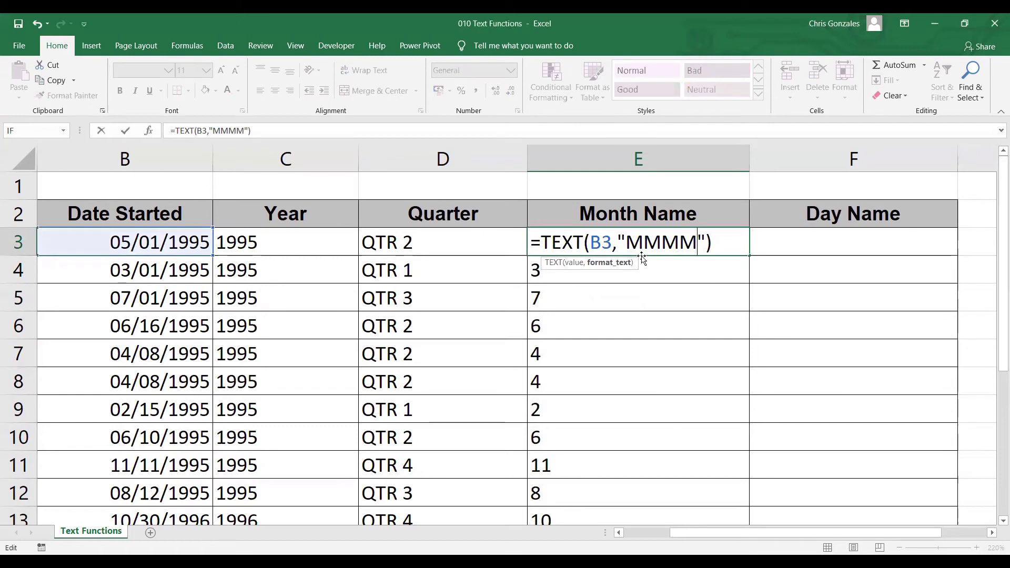
key("Return")
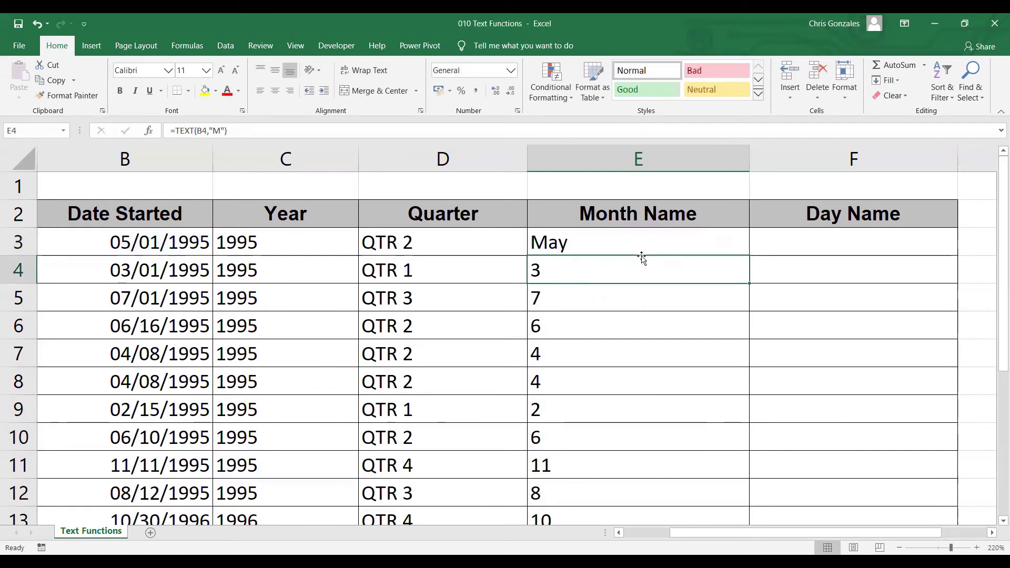
left_click(730, 251)
double_click(749, 257)
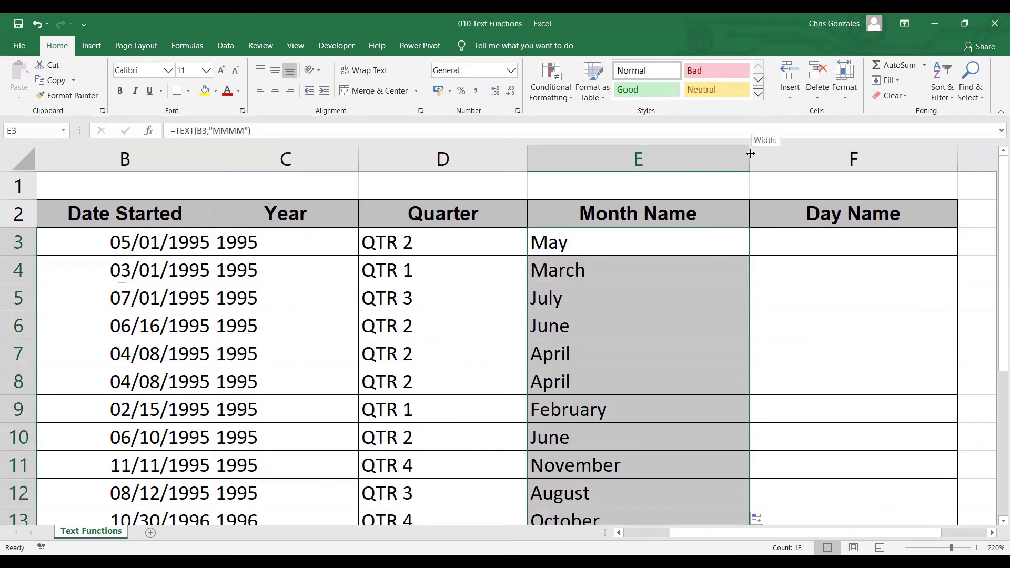
left_click_drag(751, 153, 688, 153)
left_click(752, 248)
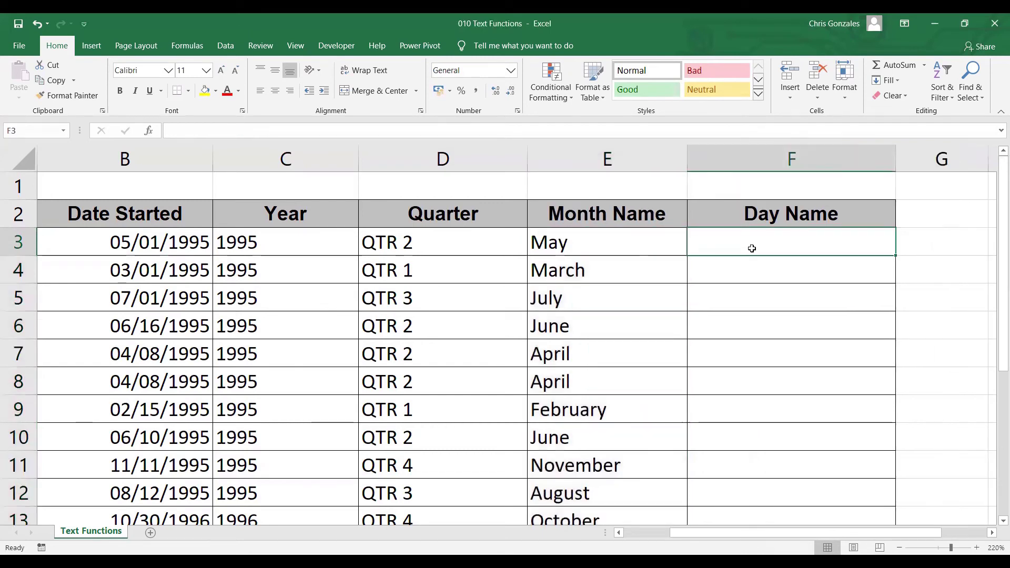
Enter =TEXT(B3,"DDDD") in F3 so it shows Monday.
type("=")
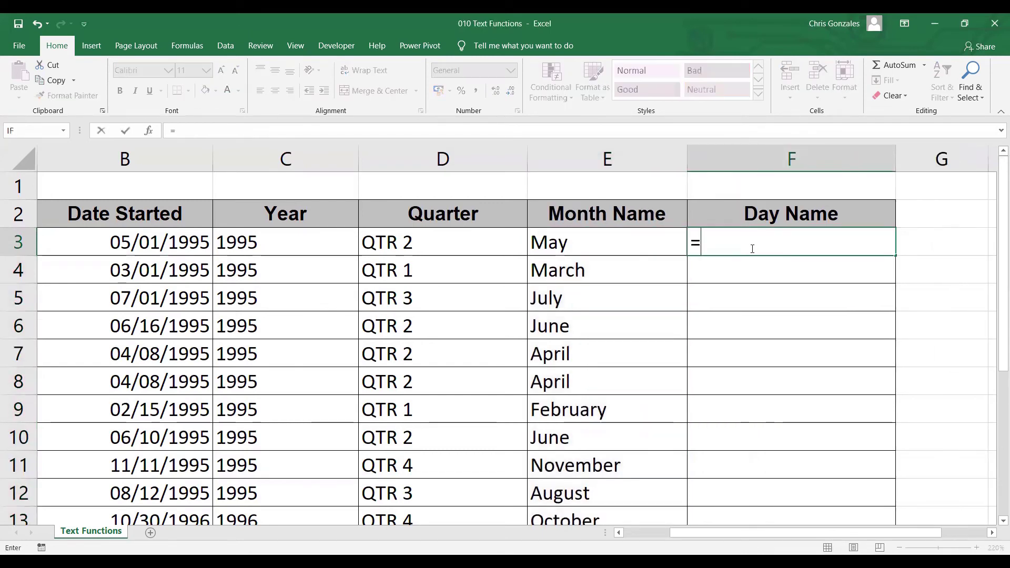
type("TEXT")
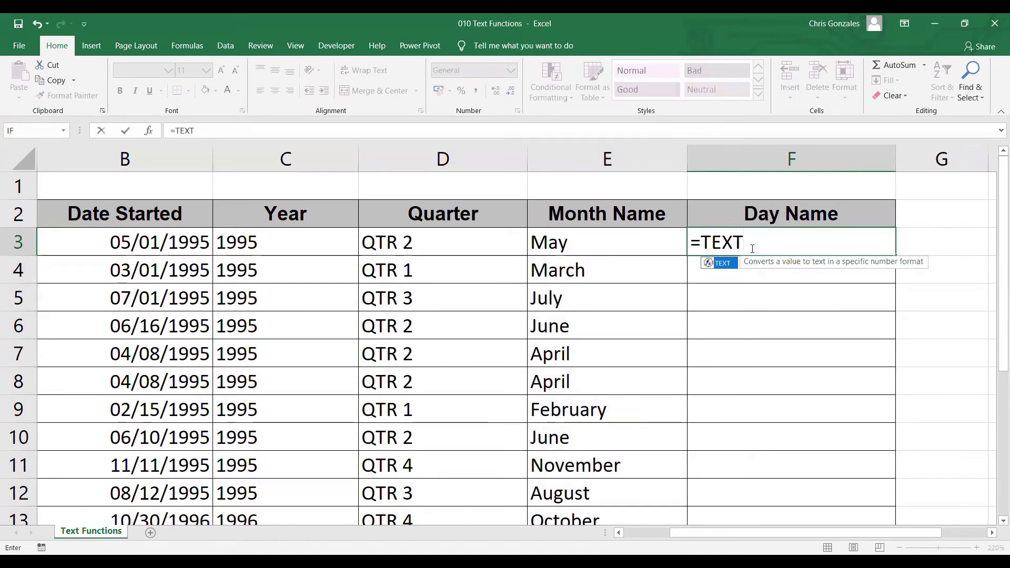
type("(")
key("Left")
key("Left")
key("Left")
key("Left")
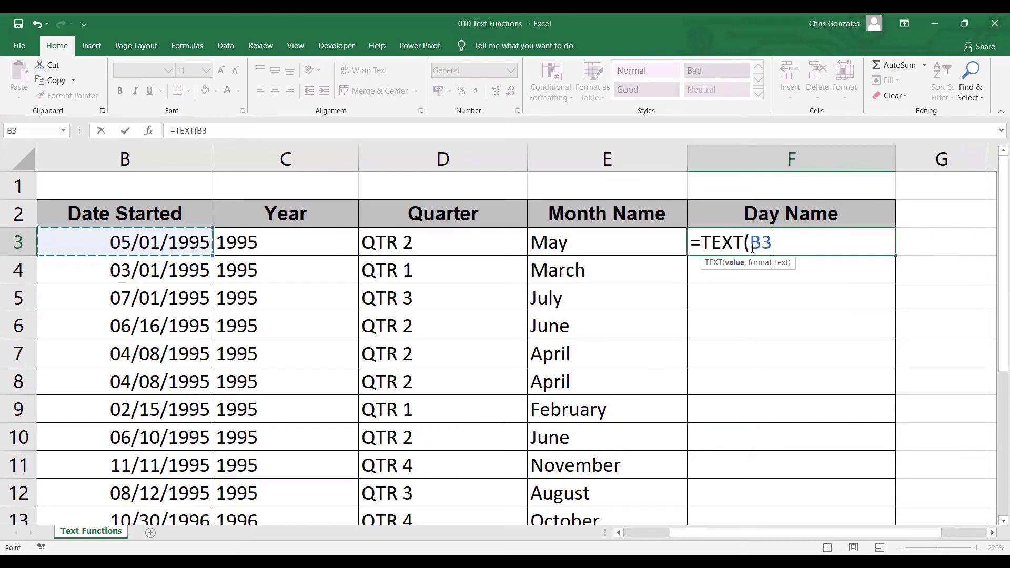
type(",")
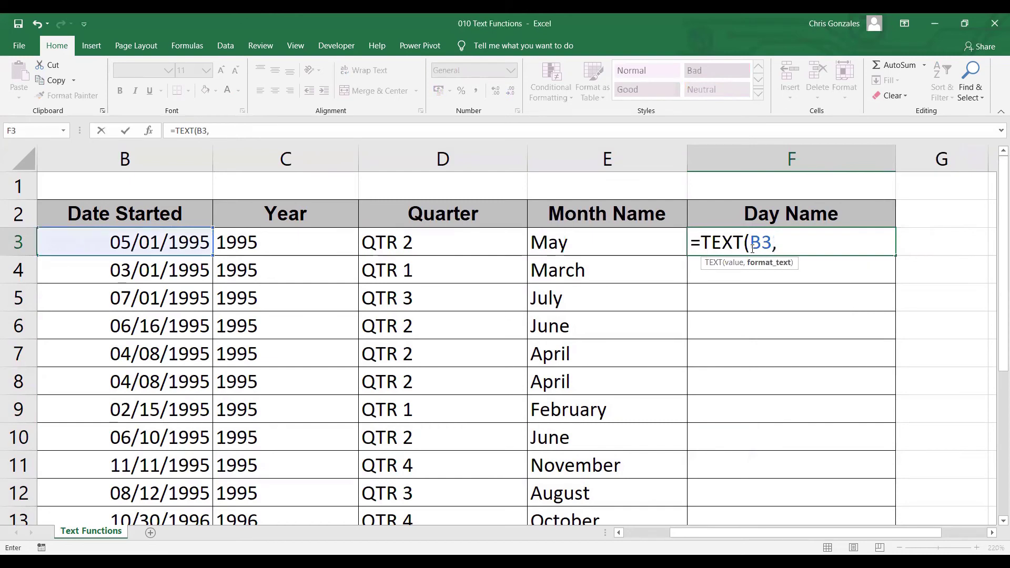
type("\"DDDD")
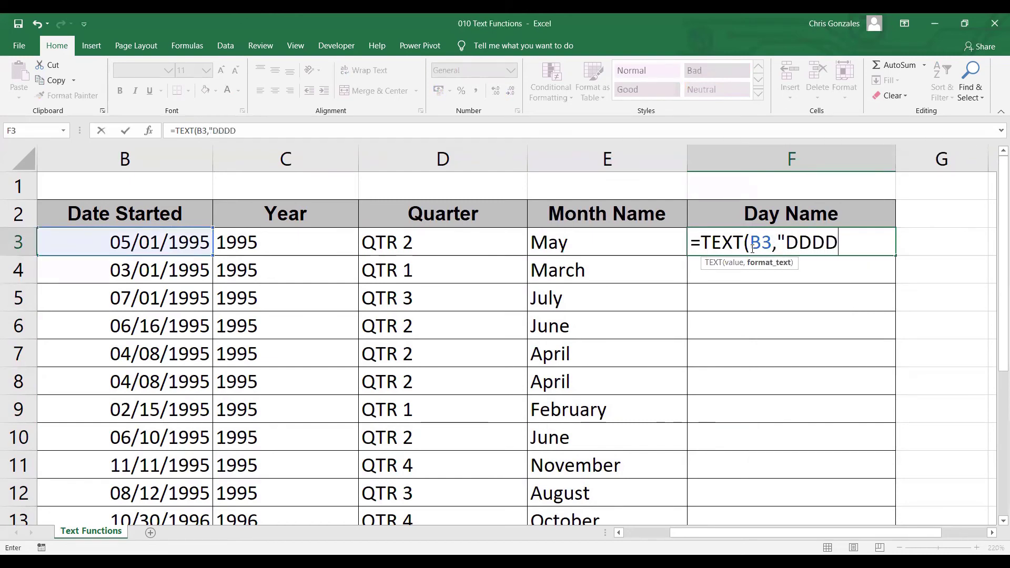
type("\")")
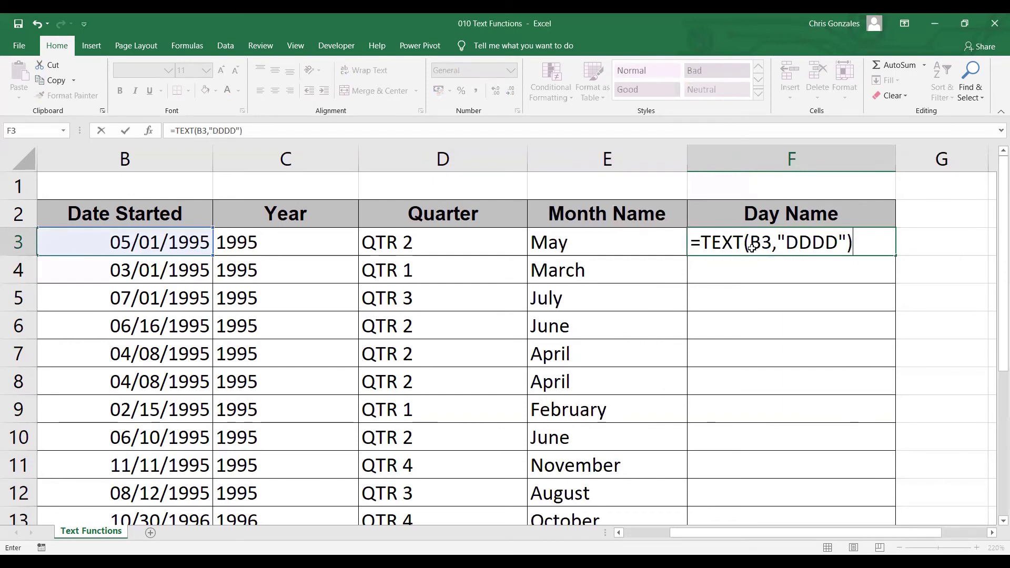
key("Return")
left_click(753, 247)
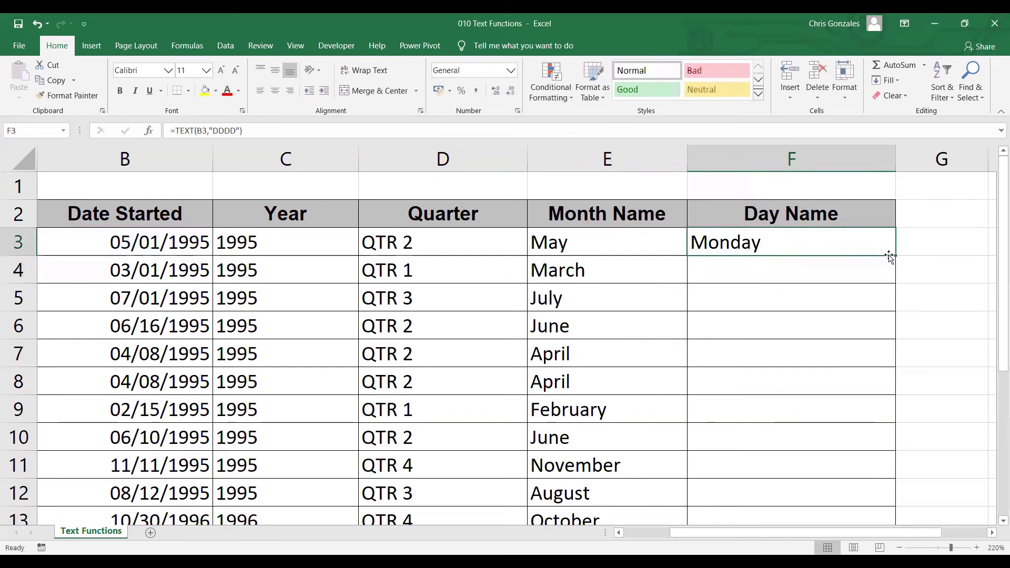
Fill the weekday formula down column F, then switch F3 to DDD abbreviated days and refill.
double_click(891, 256)
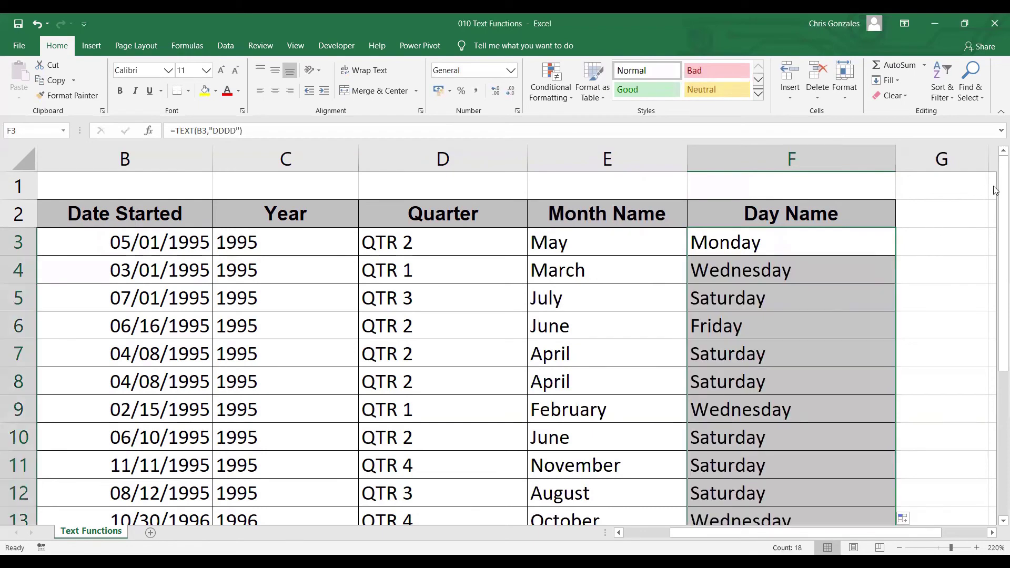
mouse_move(997, 191)
left_mouse_down()
mouse_move(997, 335)
mouse_move(996, 187)
left_mouse_up()
double_click(848, 241)
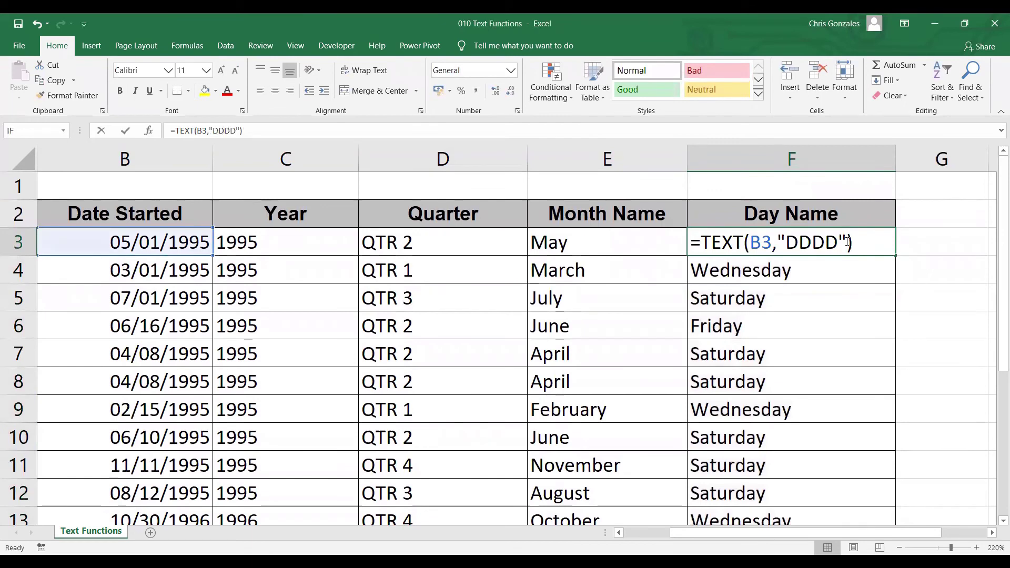
key("BackSpace")
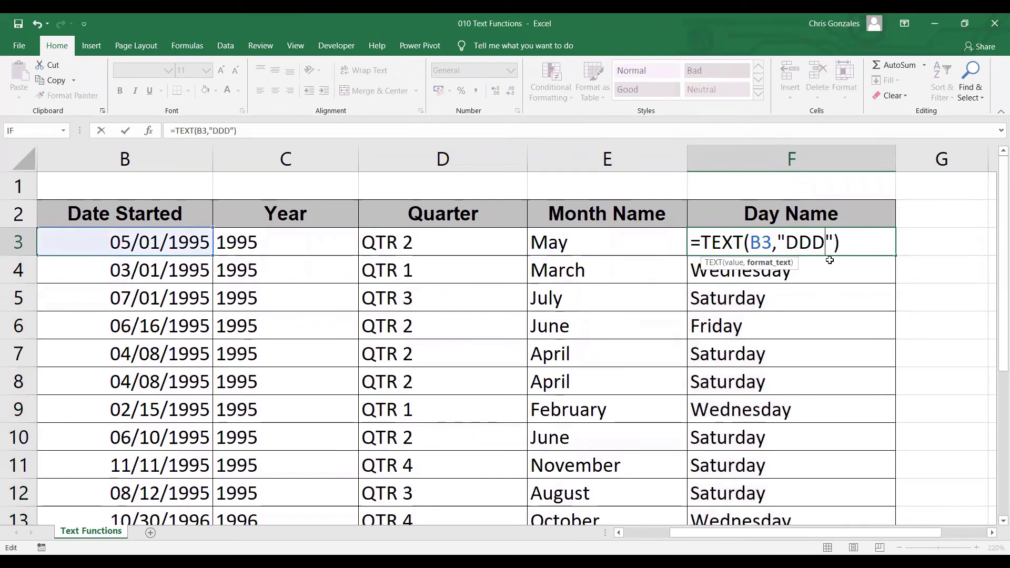
key("Return")
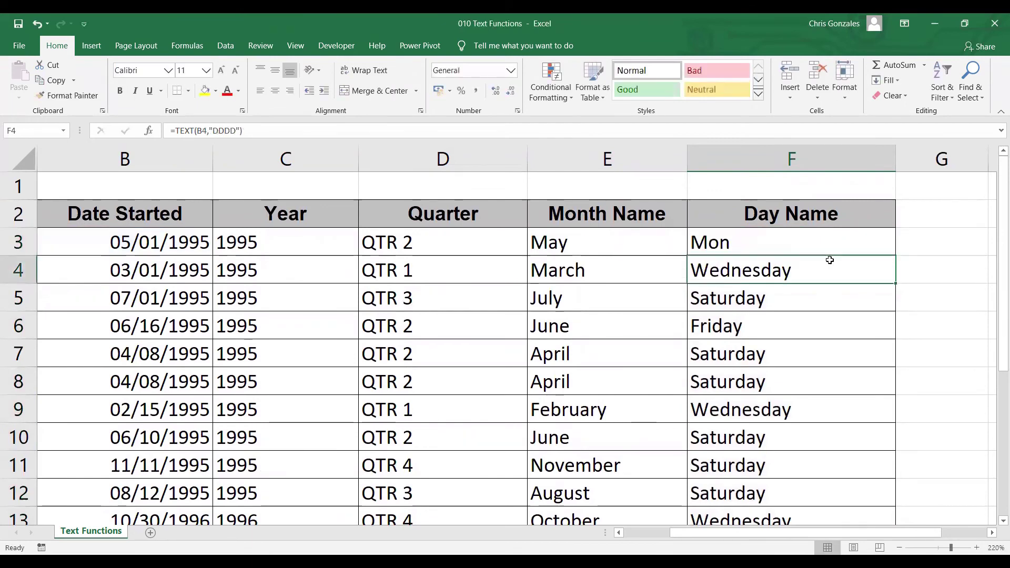
left_click(807, 243)
double_click(896, 257)
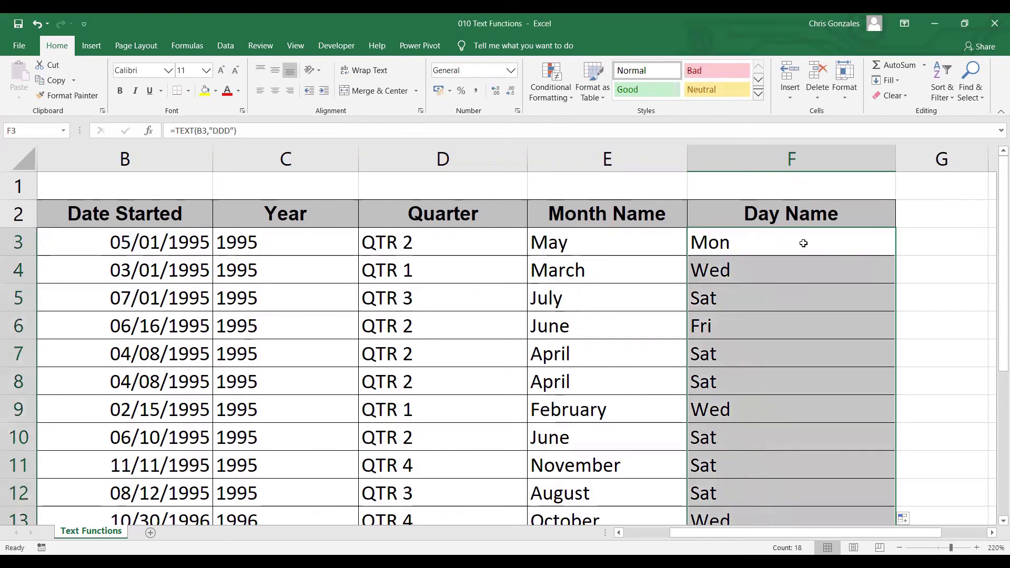
Change F3's format to DD for two-digit day numbers and fill down.
double_click(804, 243)
key("BackSpace")
key("Return")
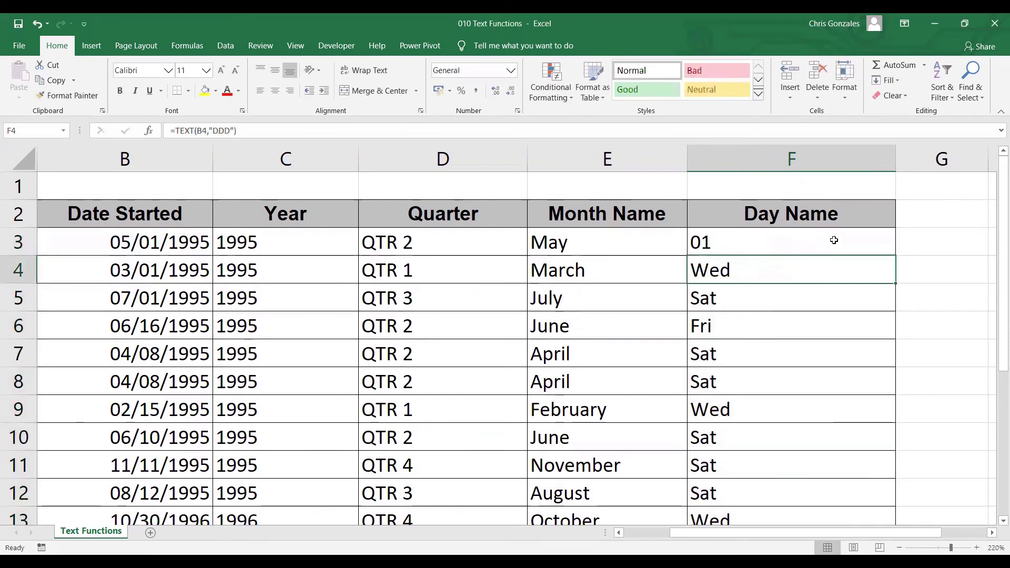
left_click(834, 240)
double_click(896, 256)
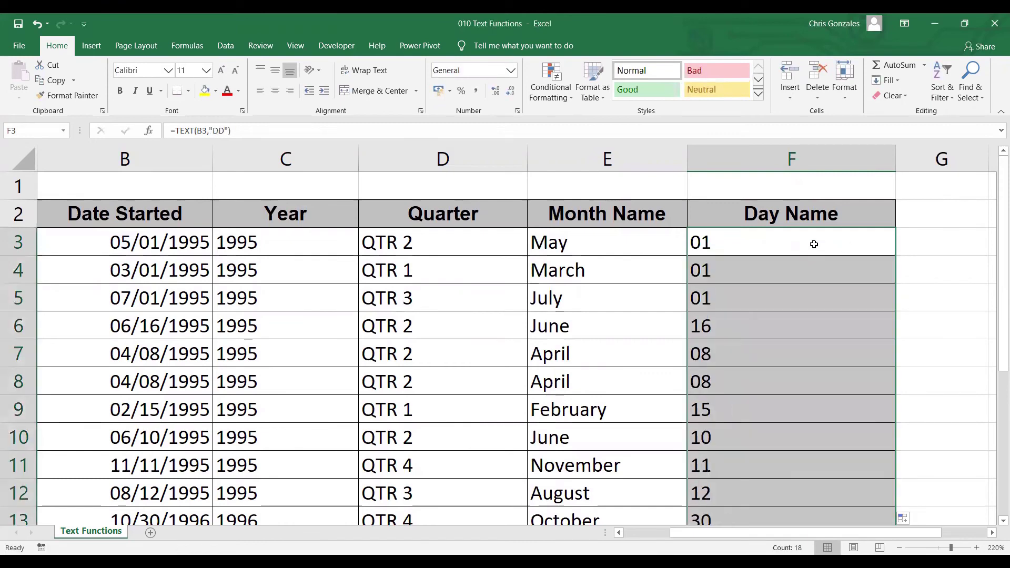
Change F3's format to a single D for day numbers and fill down.
left_click(813, 242)
double_click(813, 242)
key("BackSpace")
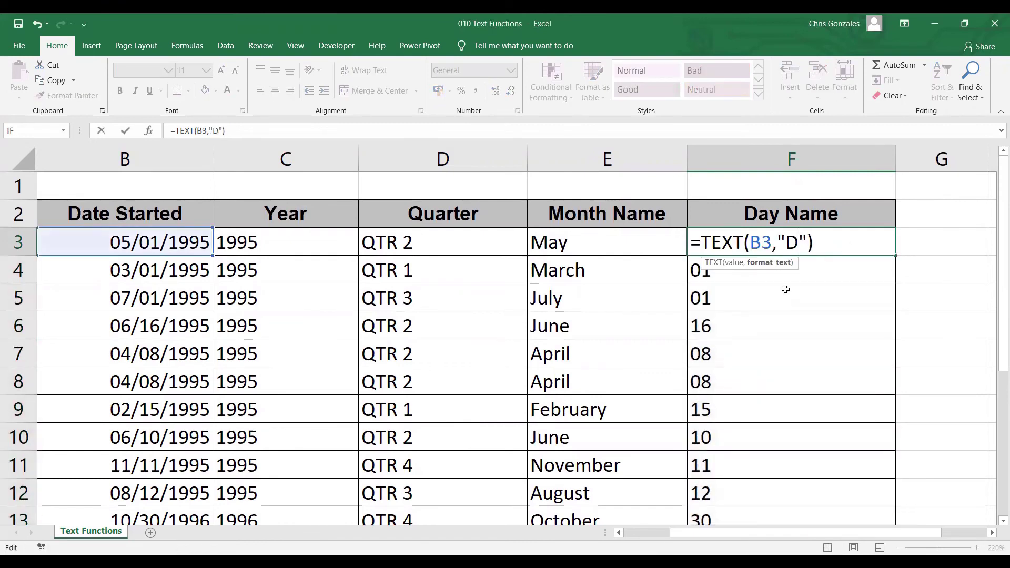
key("Return")
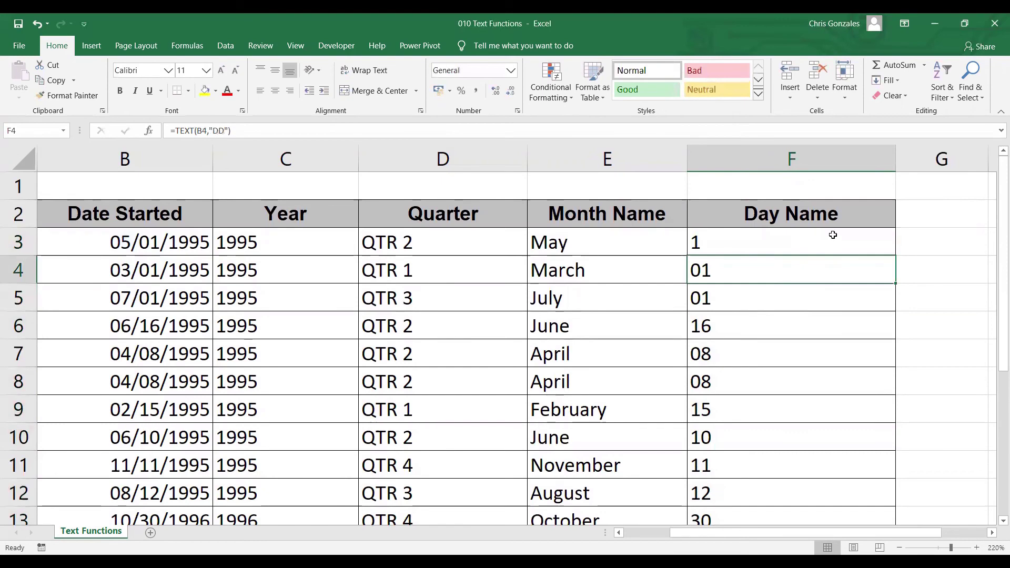
left_click(837, 238)
double_click(896, 255)
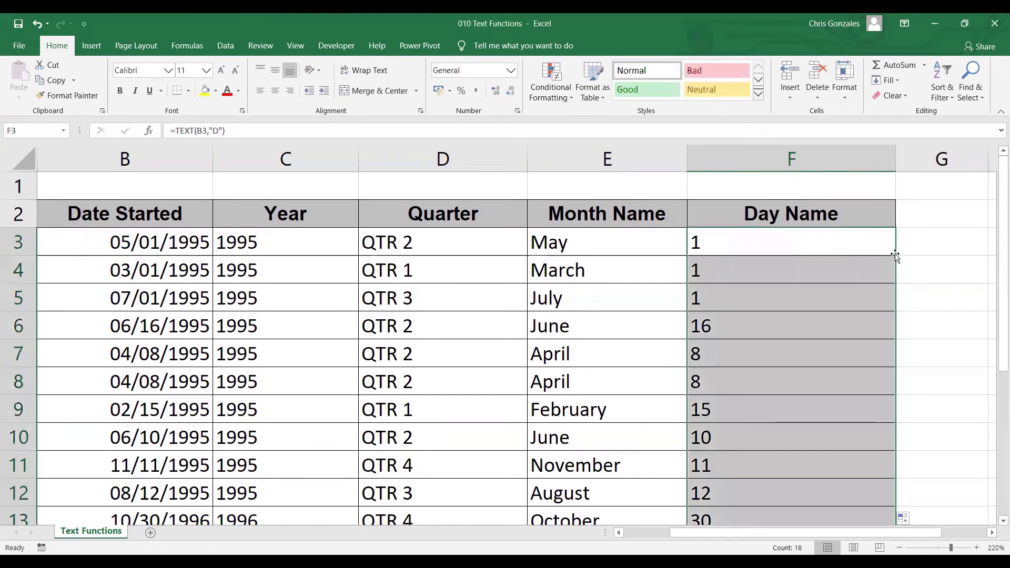
left_click_drag(1000, 212, 976, 210)
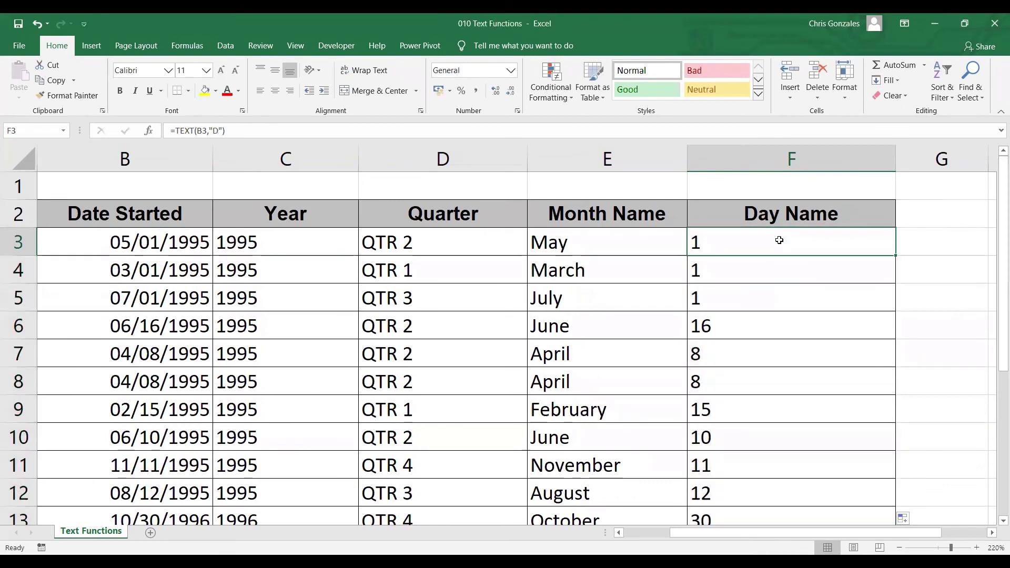
Restore the DDDD format in F3 and fill full weekday names down column F.
double_click(779, 240)
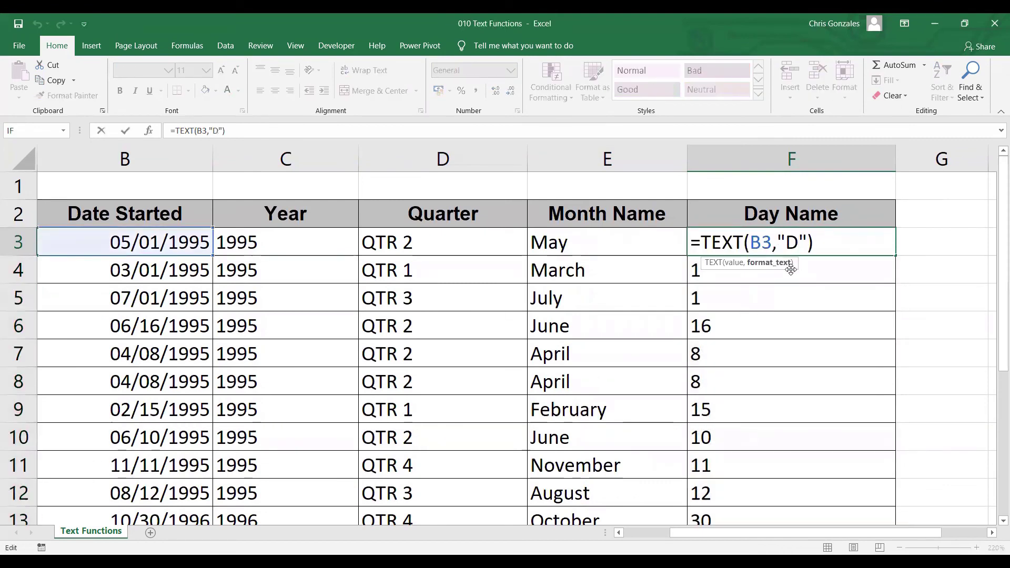
type("DDD")
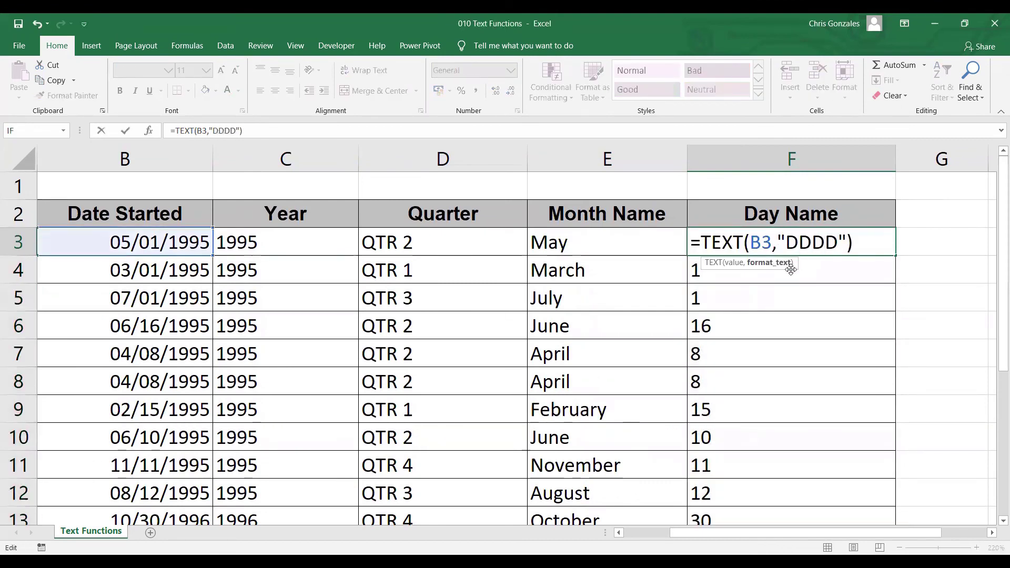
key("Return")
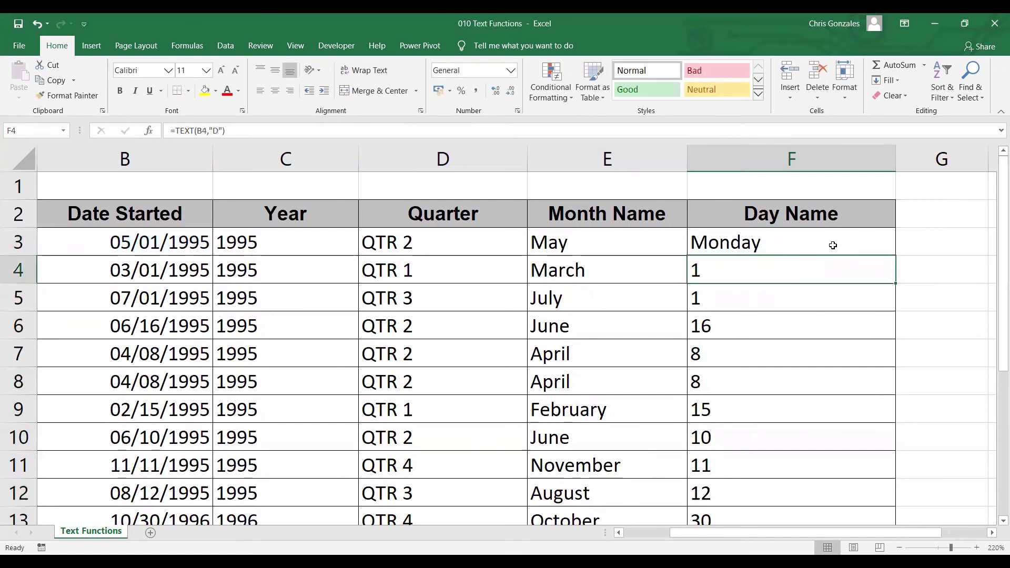
left_click(882, 244)
double_click(893, 255)
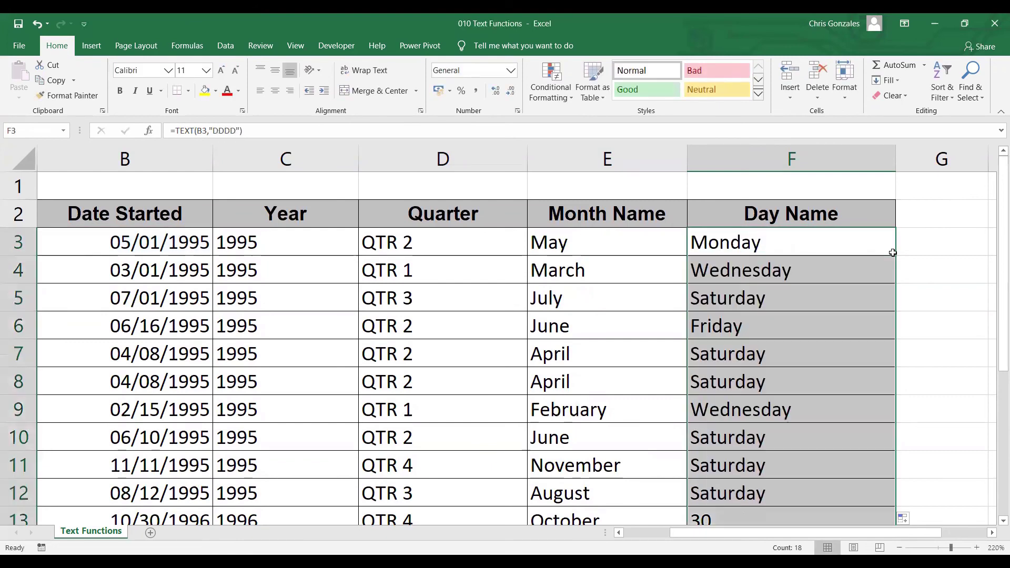
left_click(900, 548)
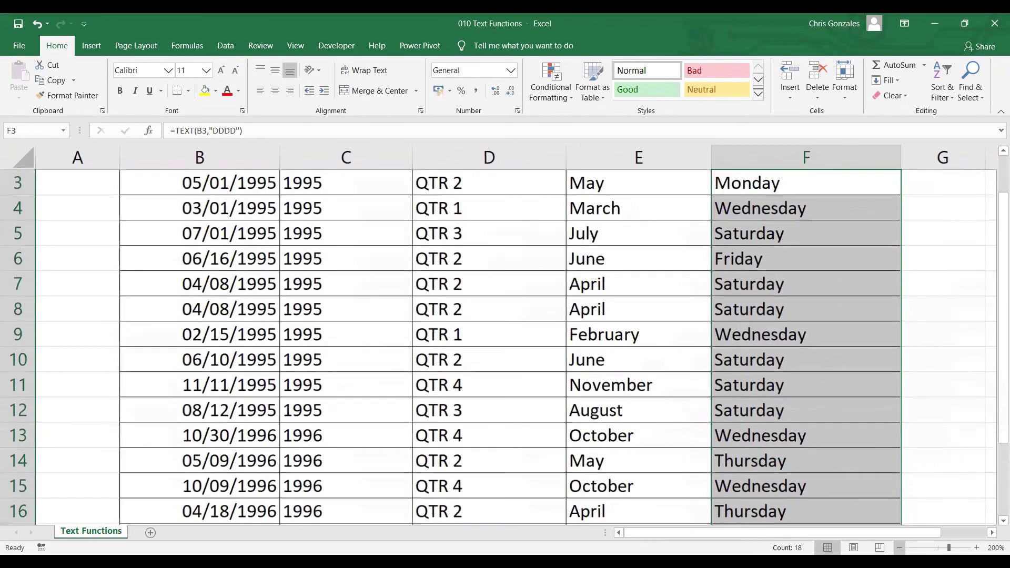
left_click(900, 548)
left_click(900, 548)
left_click(900, 548)
left_click(900, 548)
left_click(900, 548)
left_click(900, 548)
left_click(900, 548)
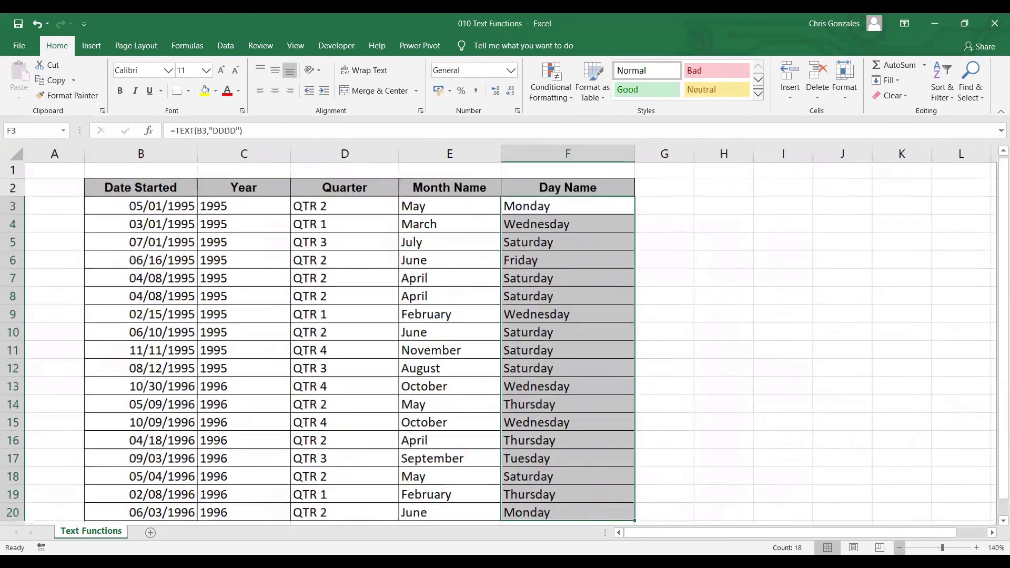
left_click(129, 194)
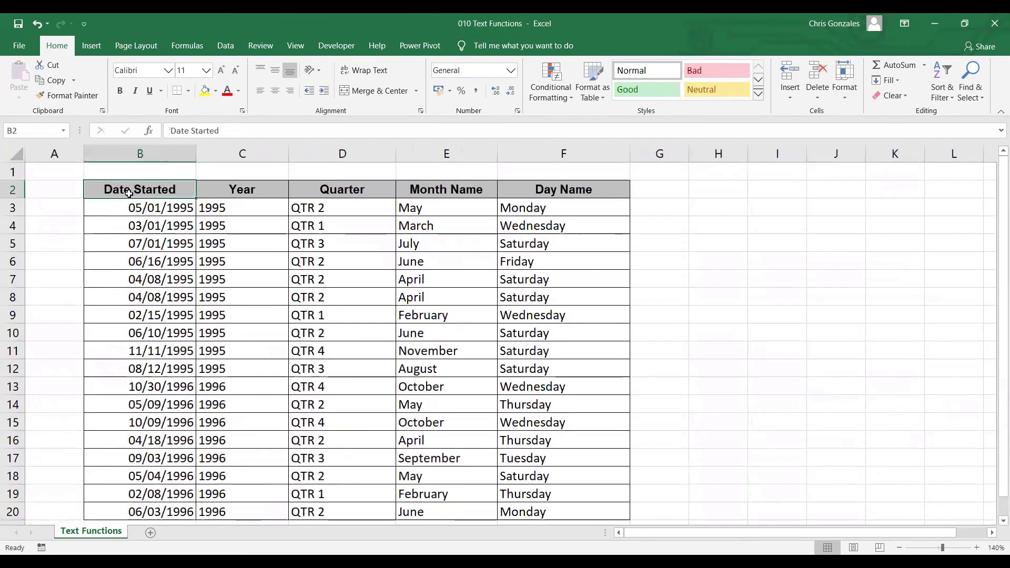